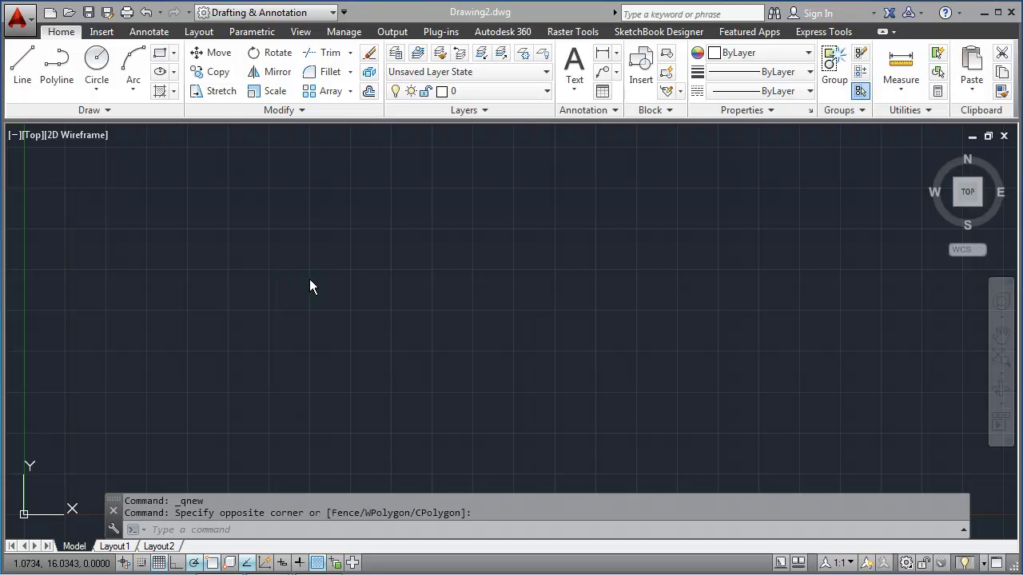
Step: Start a new drawing and preview the acad, A0 and A1 series templates in the template folder
click(52, 13)
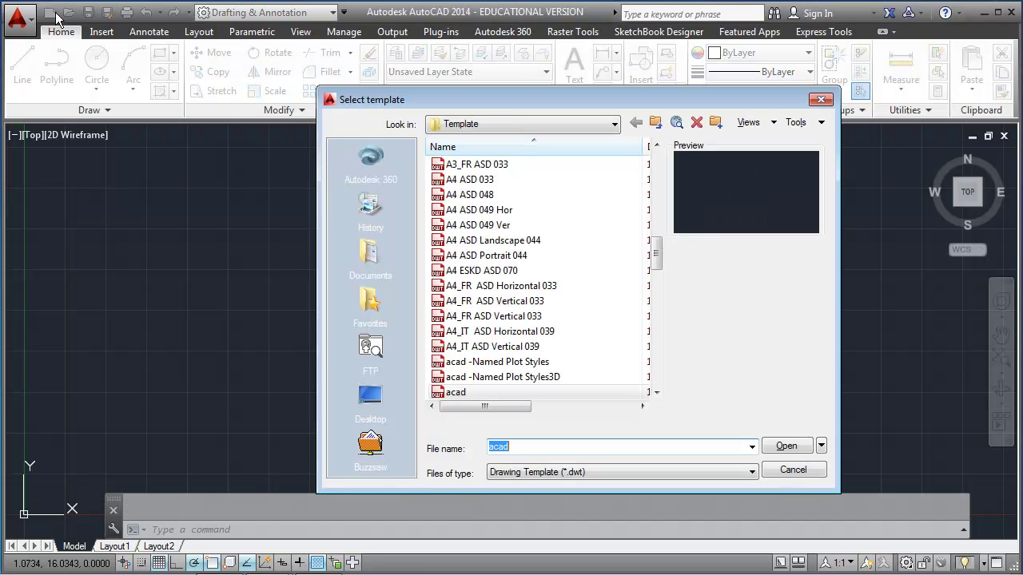
click(483, 394)
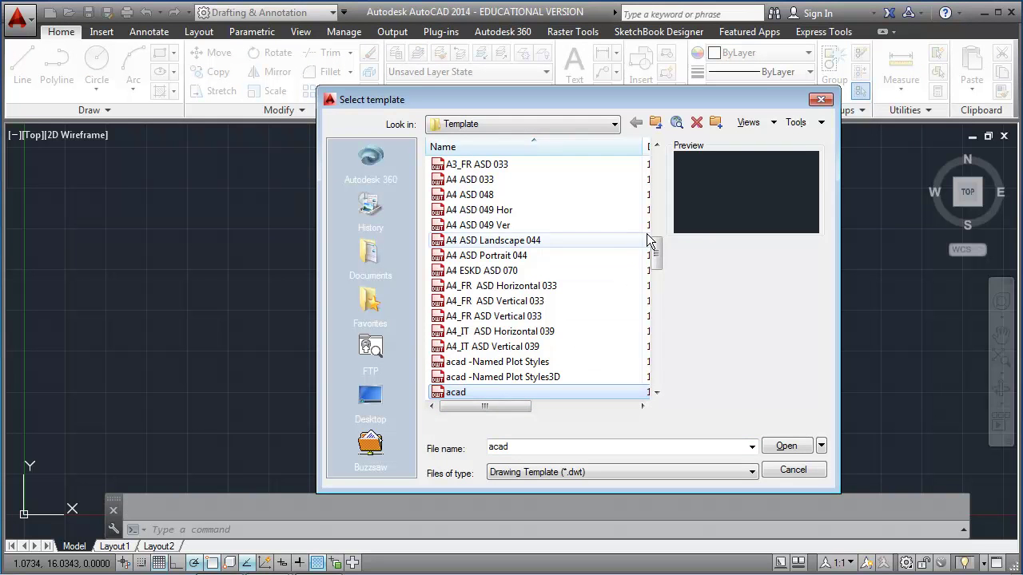
drag(657, 264, 668, 172)
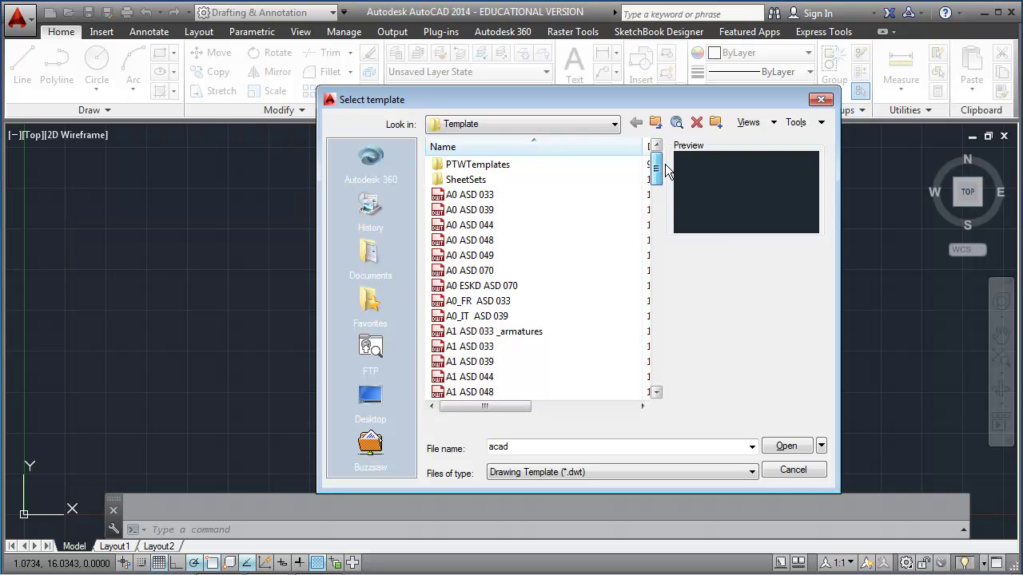
click(498, 196)
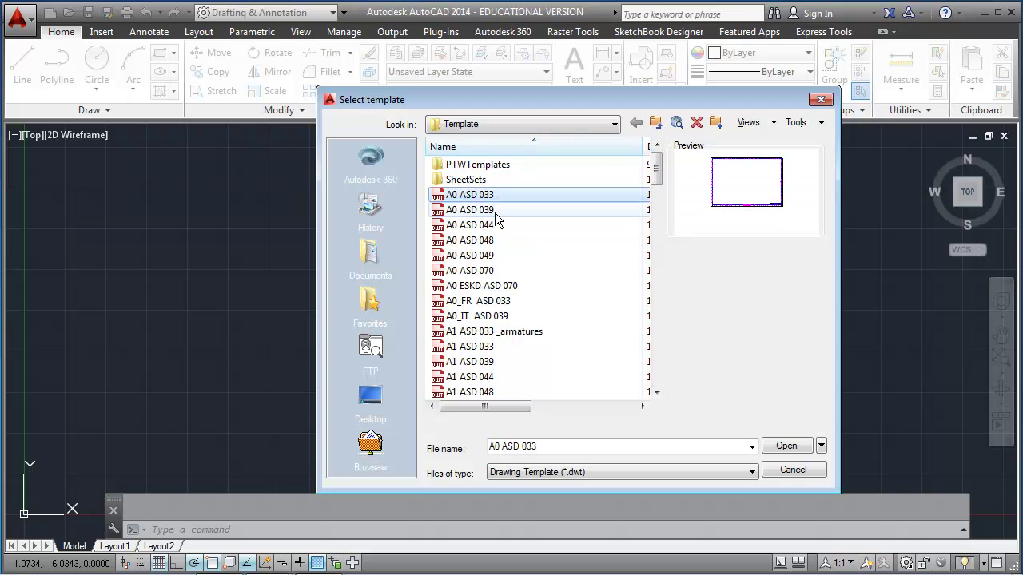
click(494, 210)
click(491, 227)
click(488, 256)
click(485, 285)
click(485, 301)
click(484, 316)
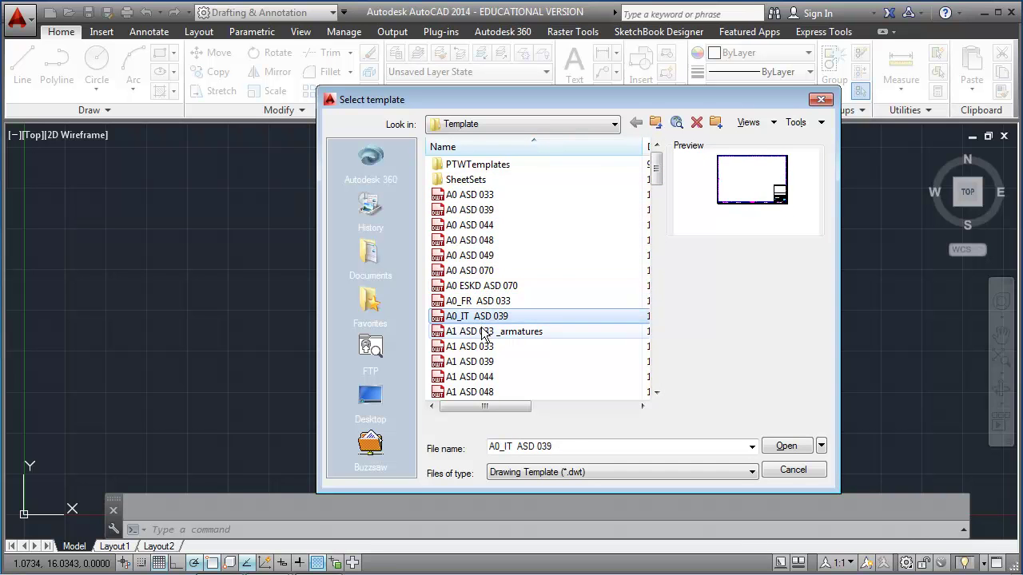
click(485, 330)
click(485, 346)
click(481, 362)
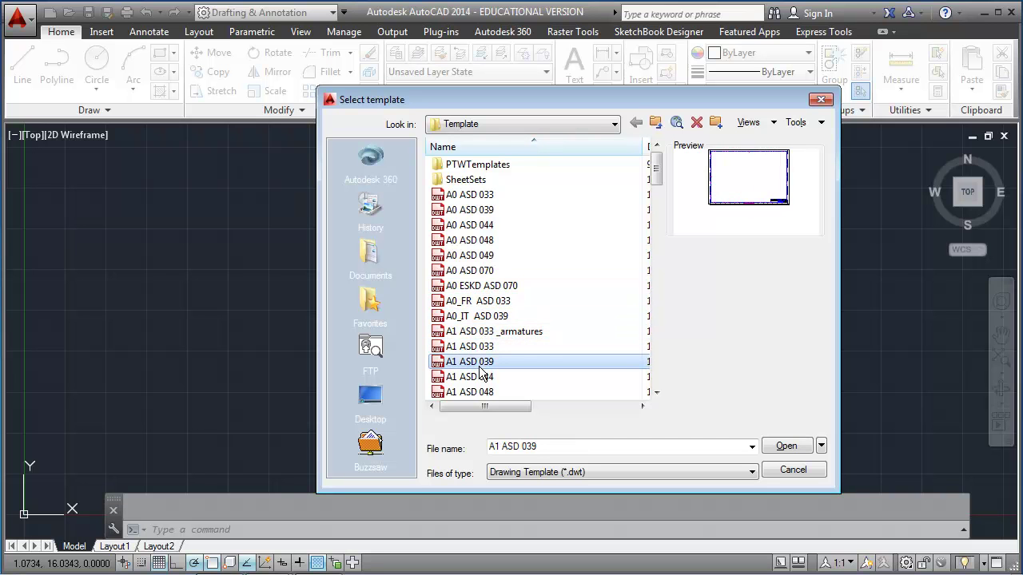
Step: Create the new drawing from the Tutorial-iArch template and center its title block sheet in the view
drag(655, 169, 659, 375)
click(480, 350)
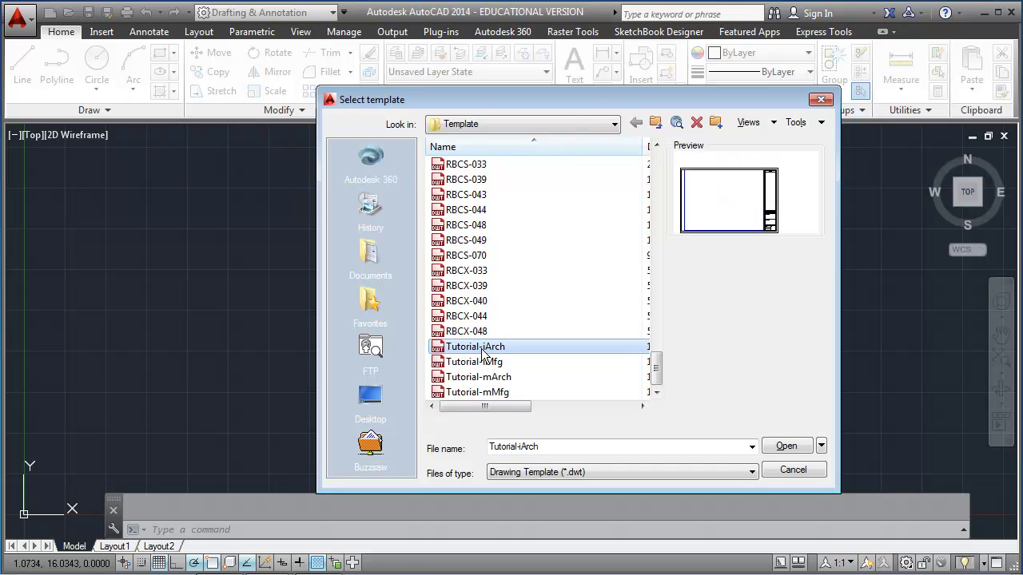
double_click(481, 350)
middle_drag(434, 304, 620, 253)
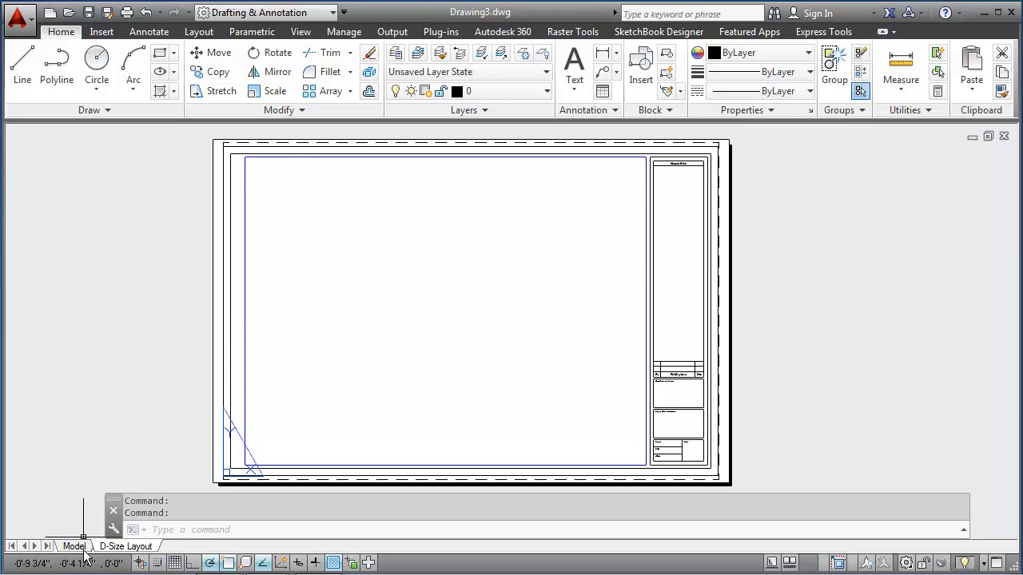
Step: Review the architectural template's layer list and its STATUS report
click(497, 90)
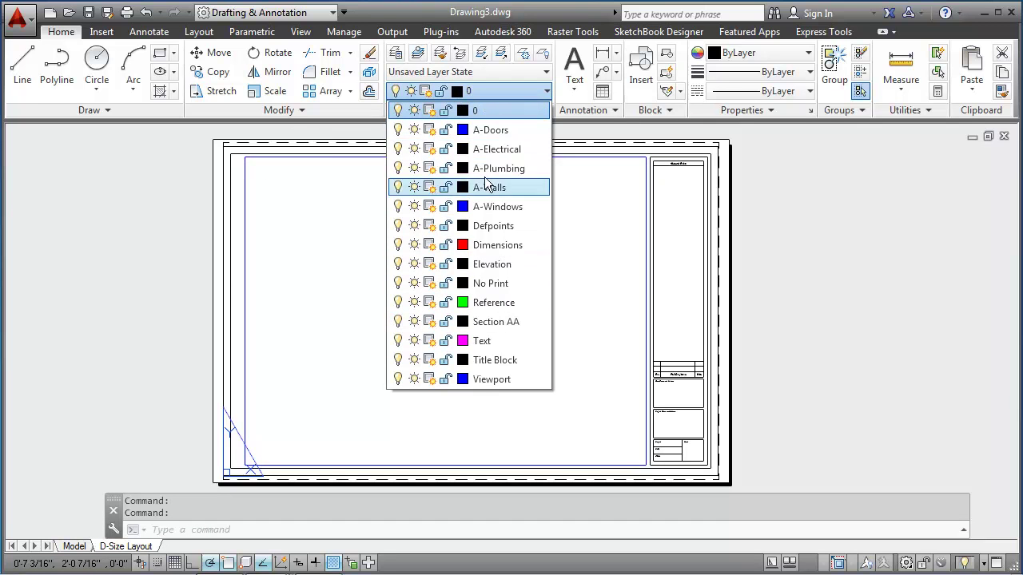
click(541, 11)
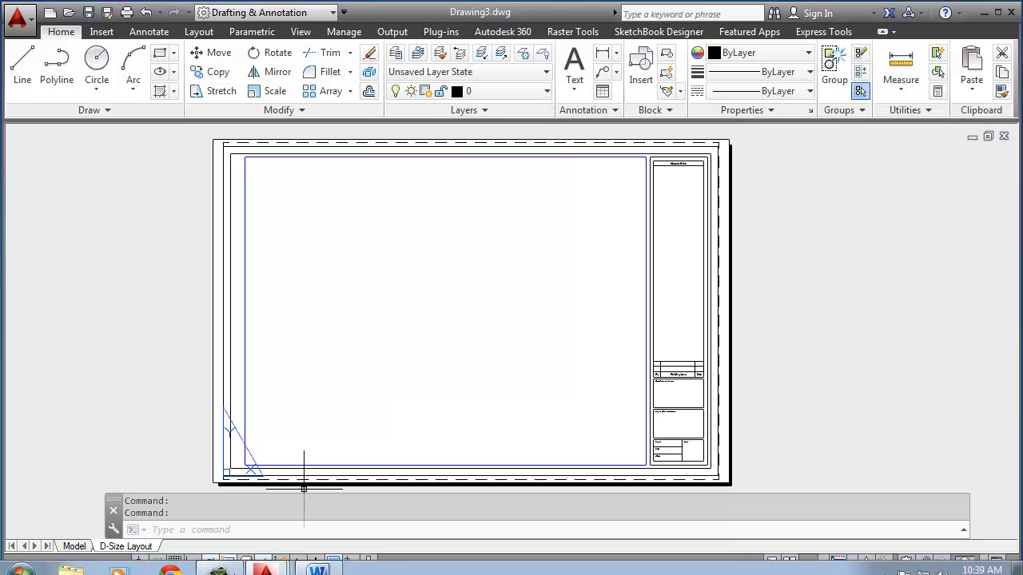
click(216, 530)
text(status)
key(Return)
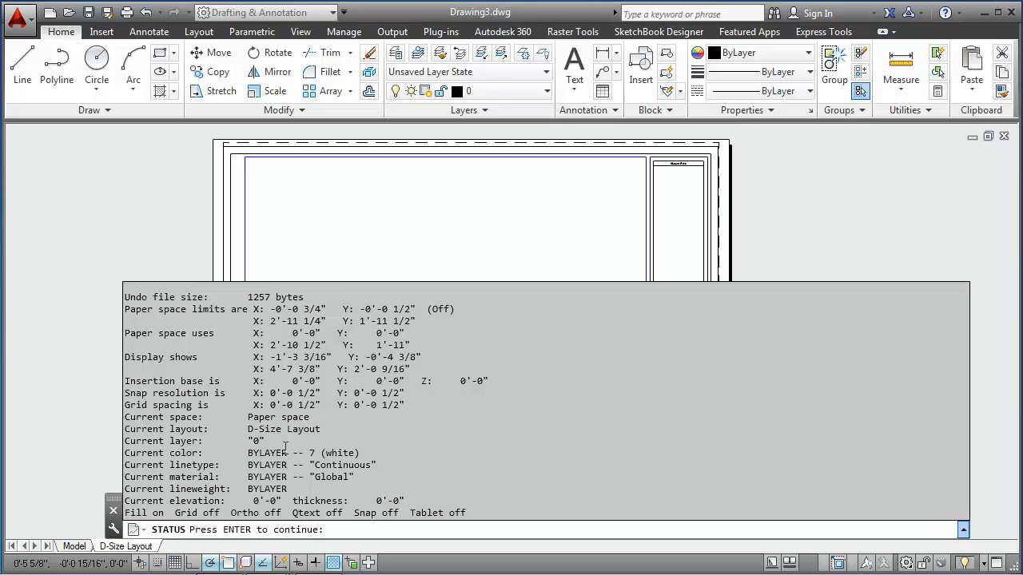
key(Return)
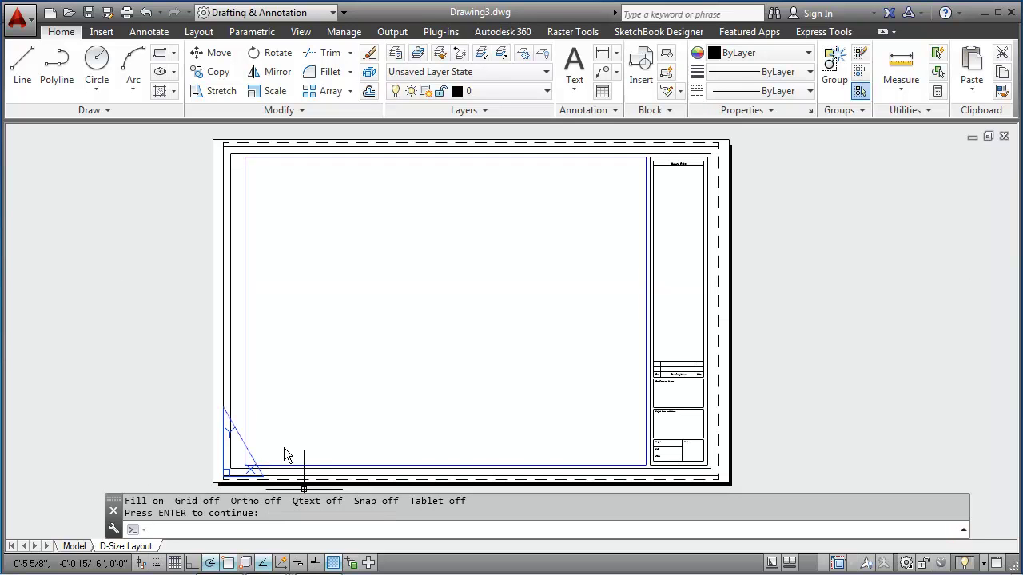
Step: Close the architectural drawing without saving and create a new drawing from the Tutorial-iMfg template
click(1004, 135)
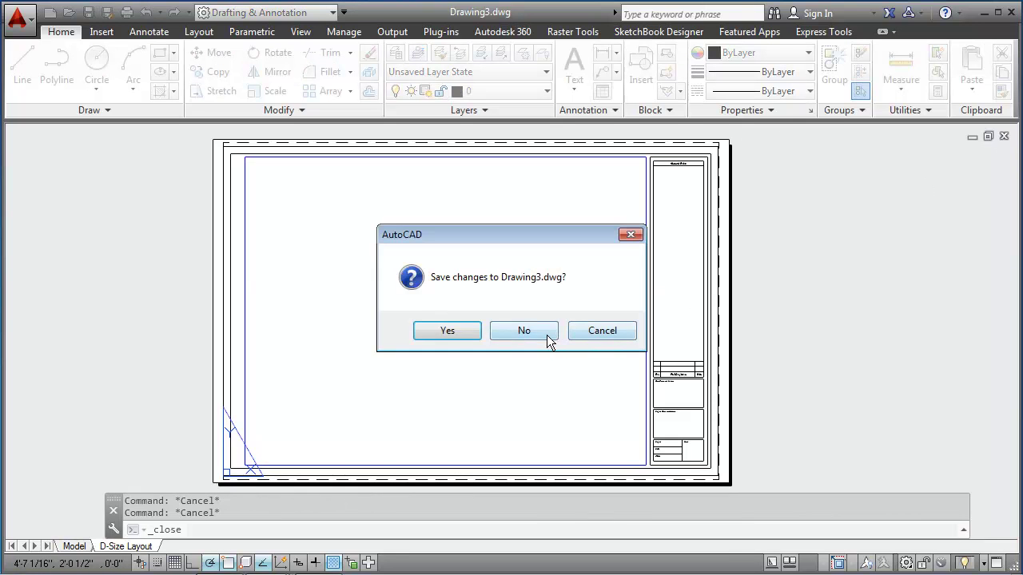
click(524, 331)
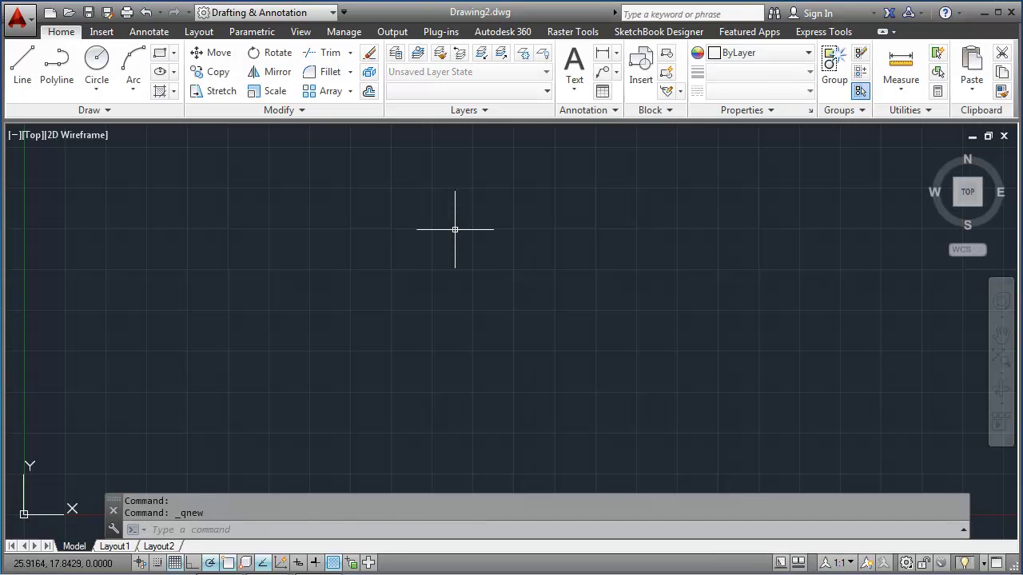
click(53, 16)
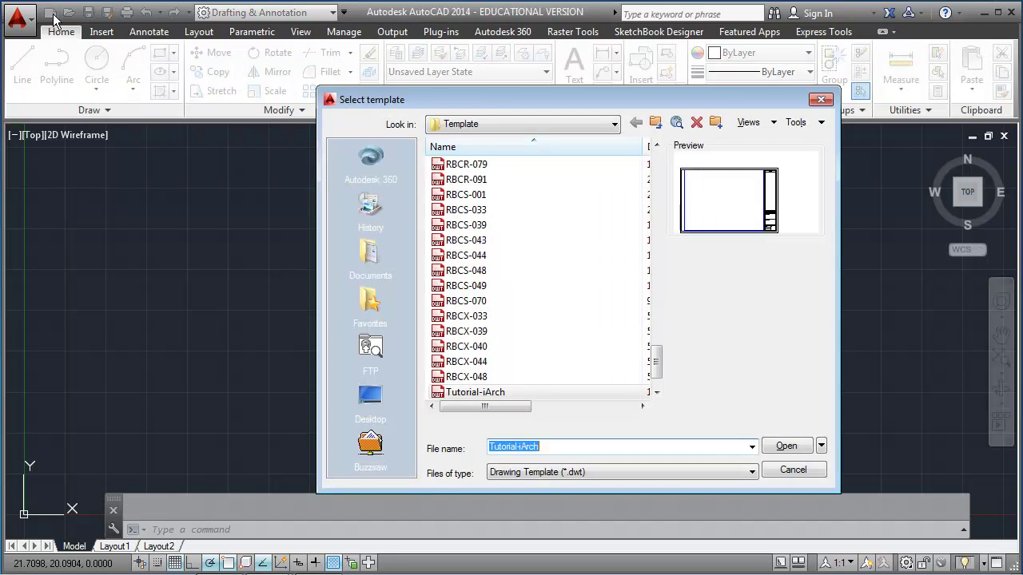
scroll(654, 364, down, 1)
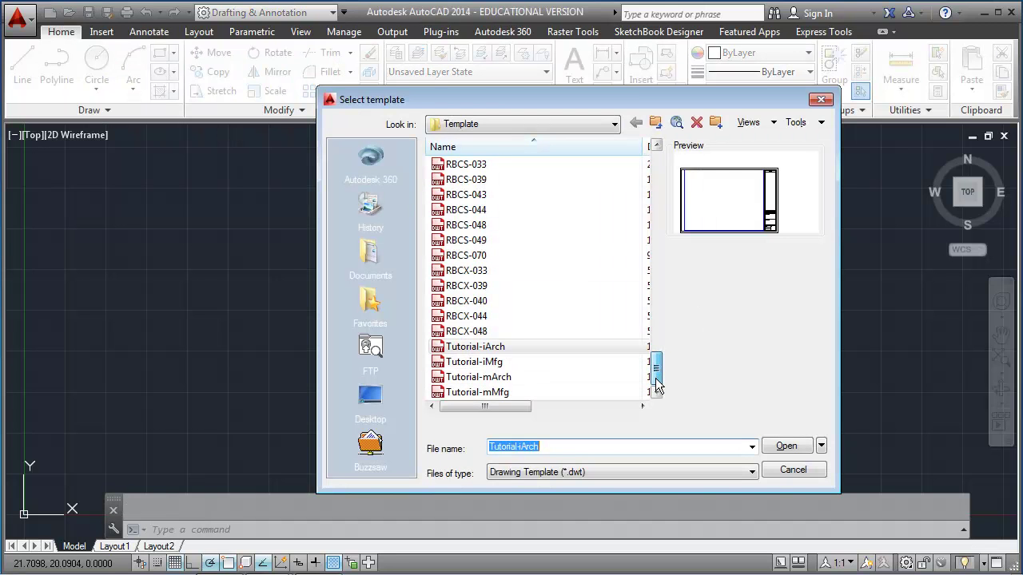
double_click(493, 364)
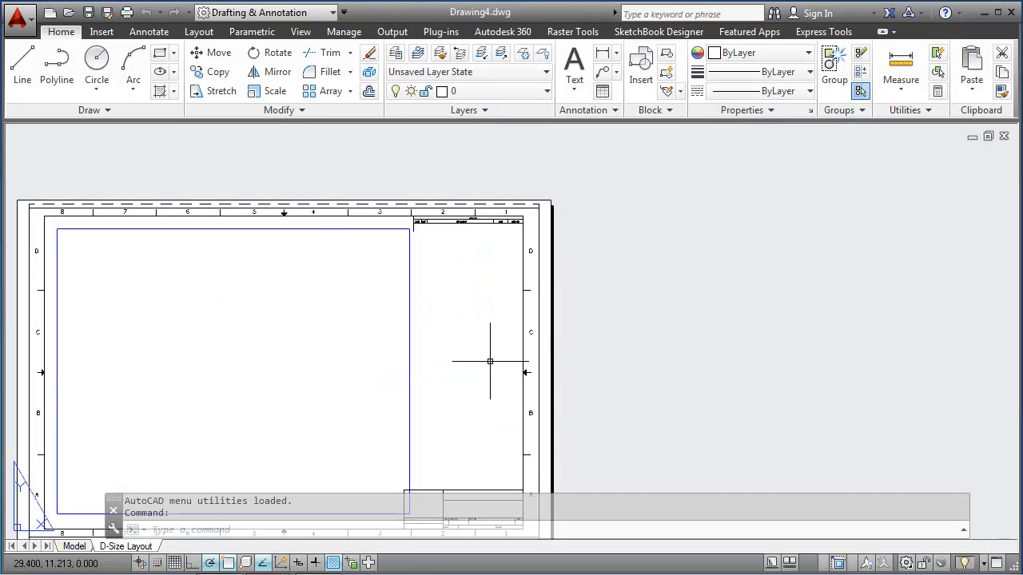
mouse_move(424, 333)
middle_down()
mouse_move(495, 293)
mouse_move(613, 285)
middle_up()
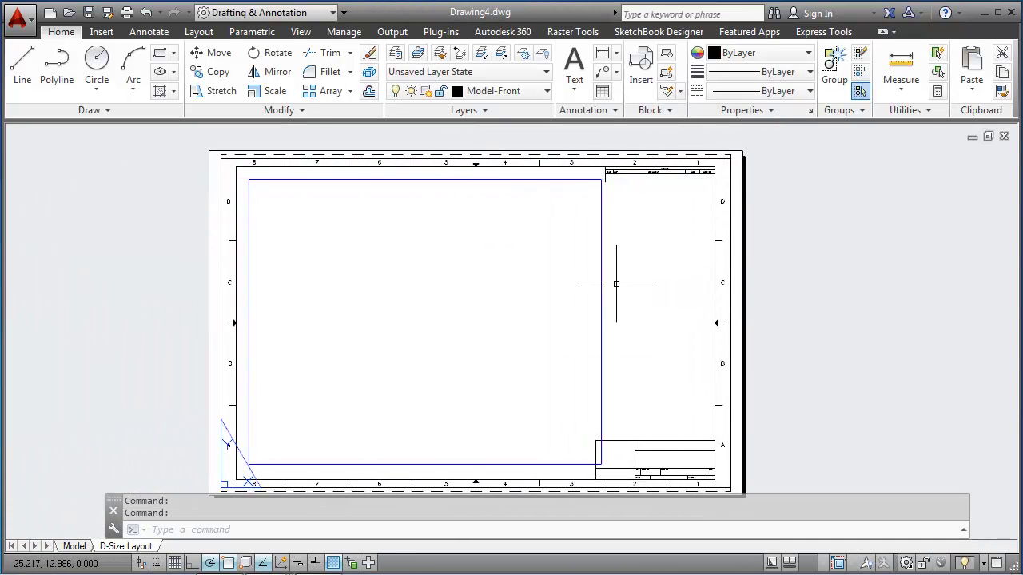
Step: Review the manufacturing template's layer list and run the STATUS command to read its drawing settings
click(473, 92)
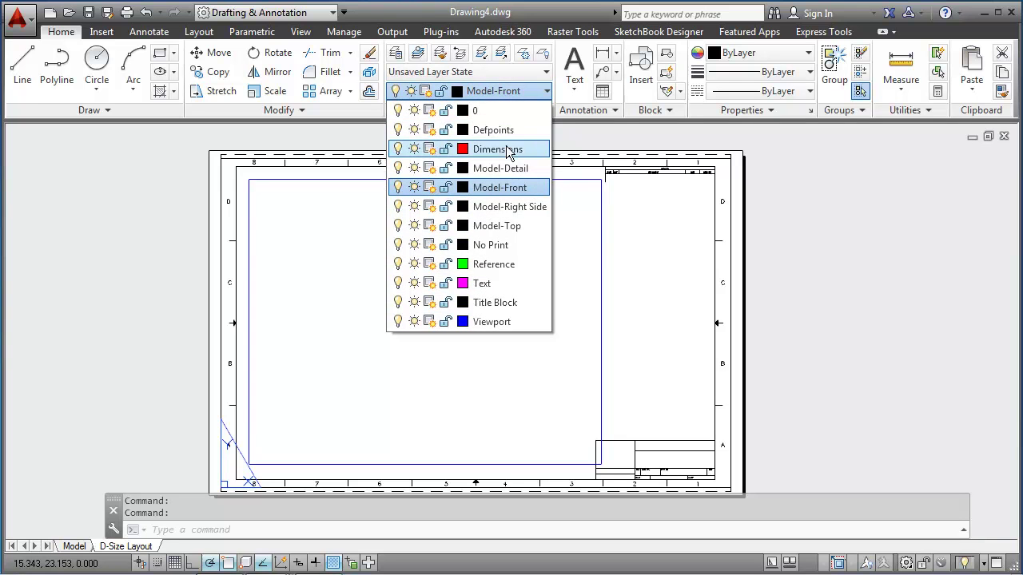
mouse_move(296, 554)
click(245, 530)
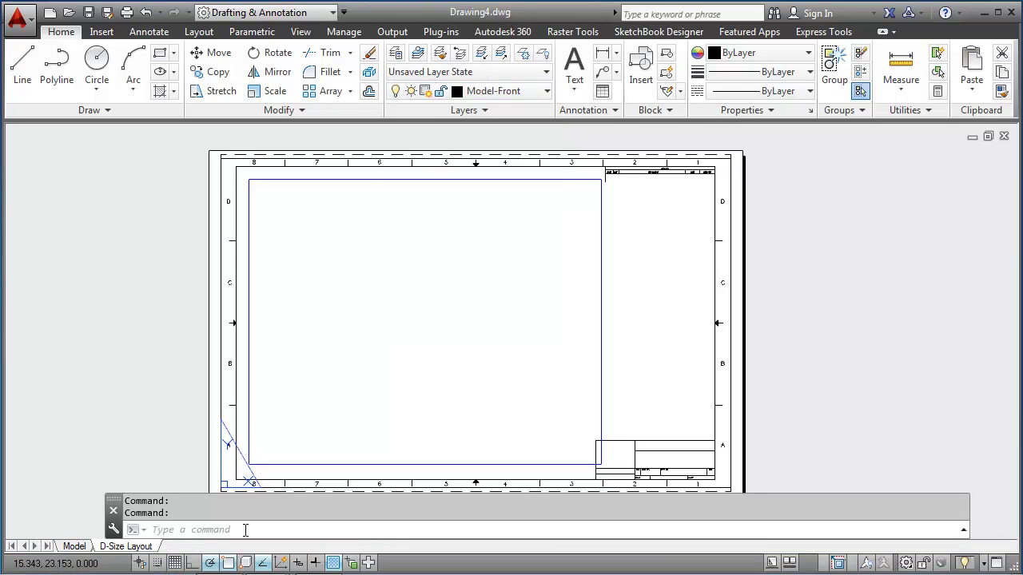
click(246, 529)
text(sta)
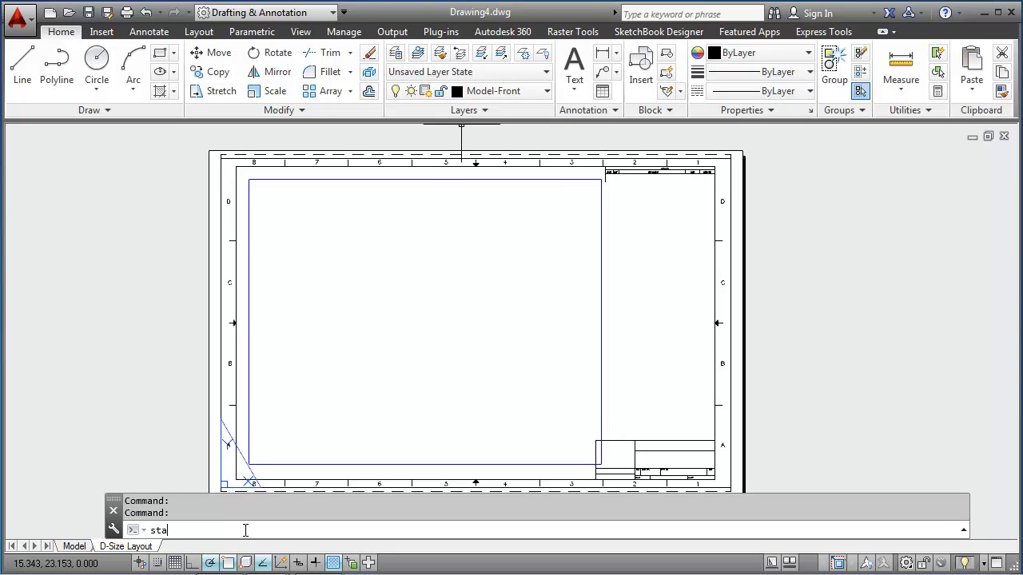
key(Return)
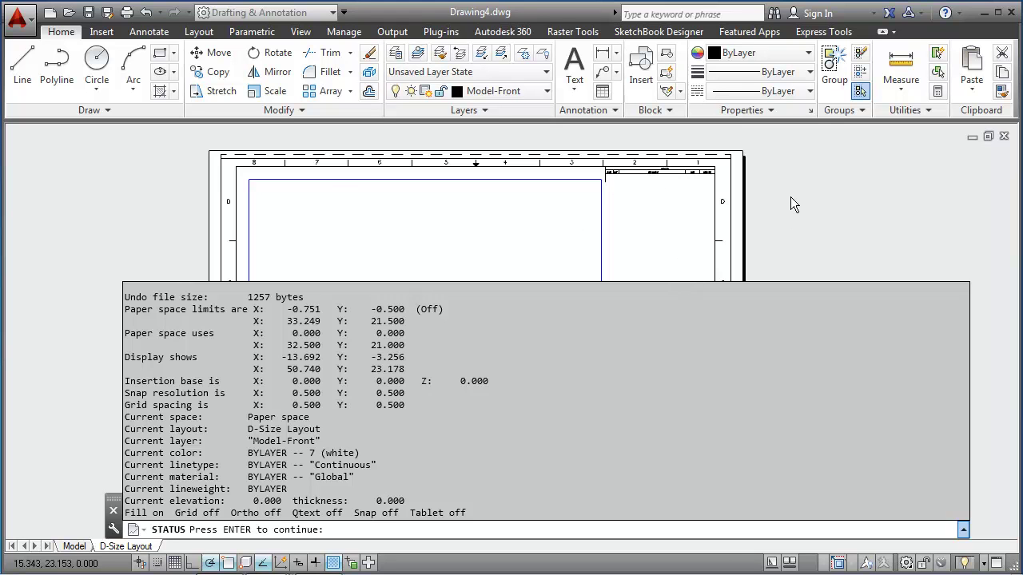
key(Return)
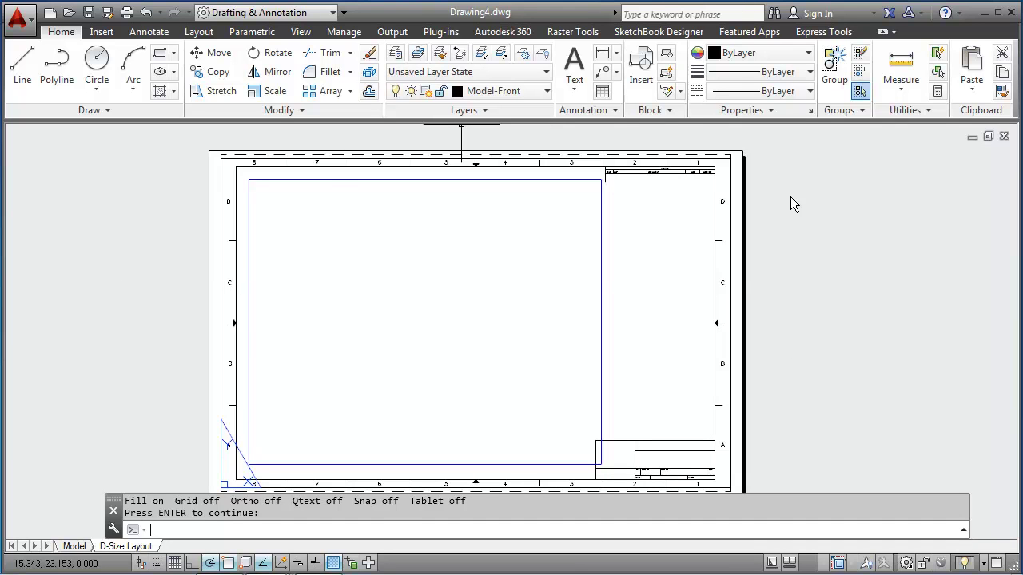
Step: Close the manufacturing drawing without saving and create a new drawing from the acad template
click(1004, 137)
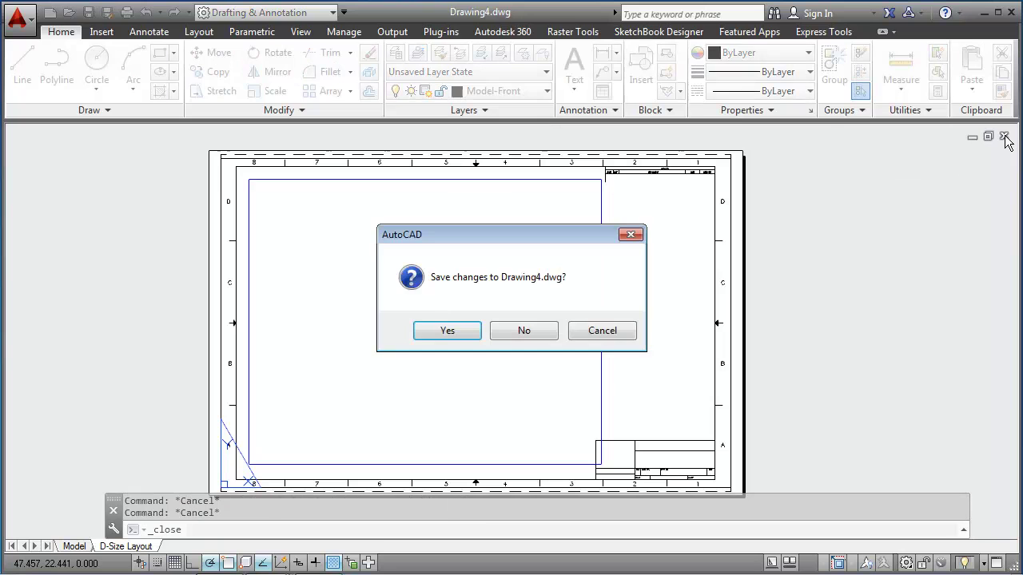
click(532, 330)
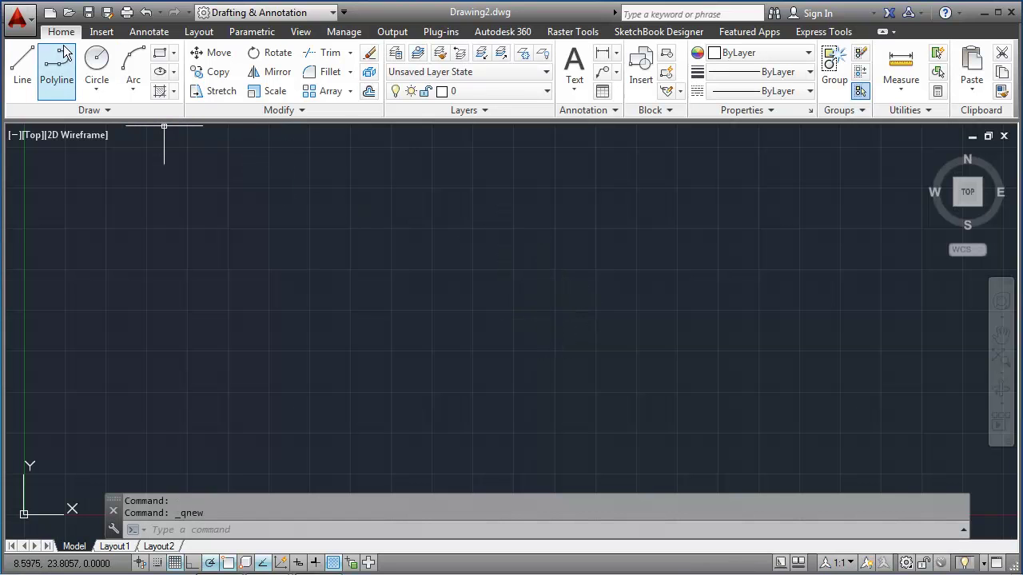
click(51, 13)
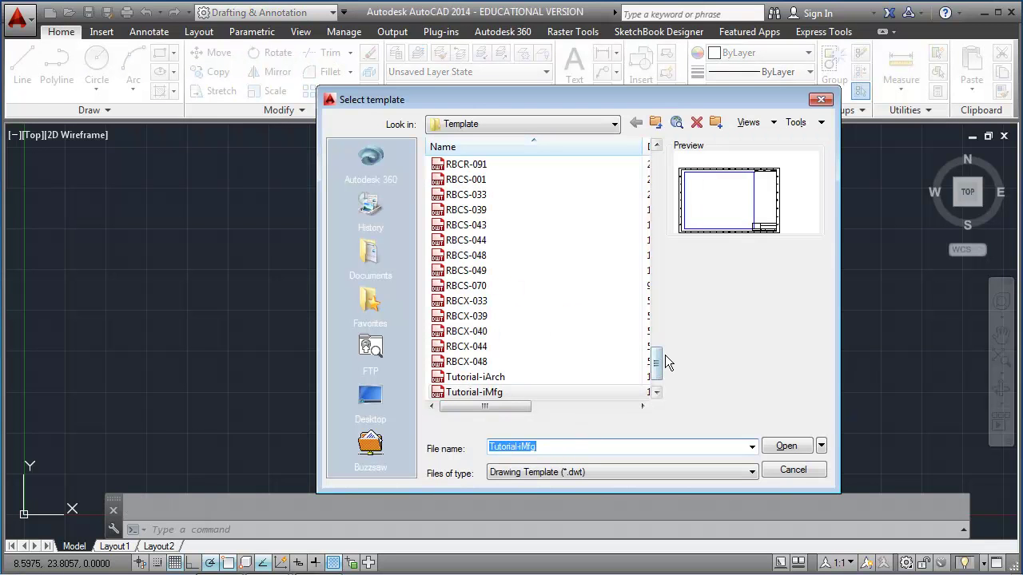
drag(658, 357, 655, 264)
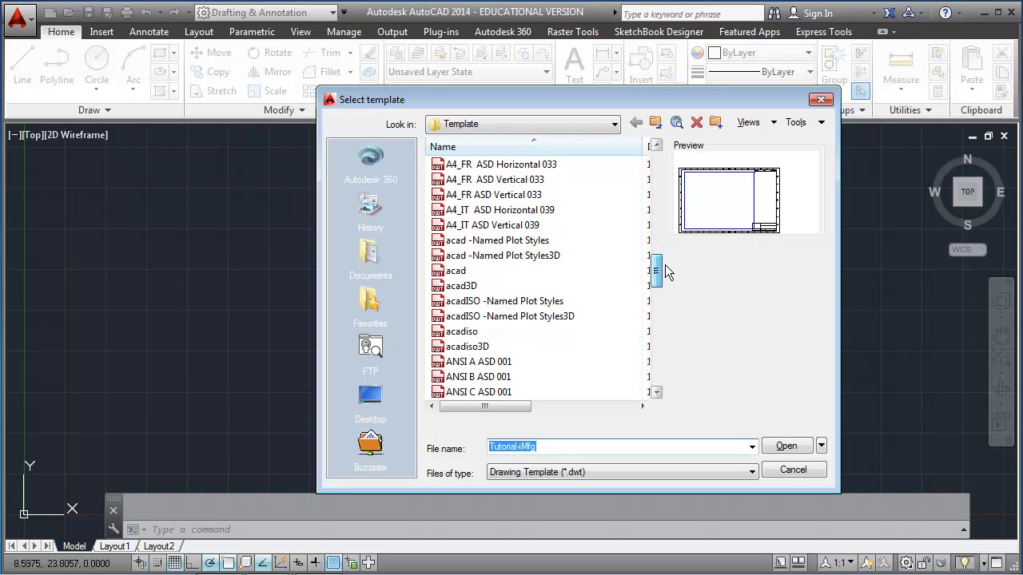
click(472, 271)
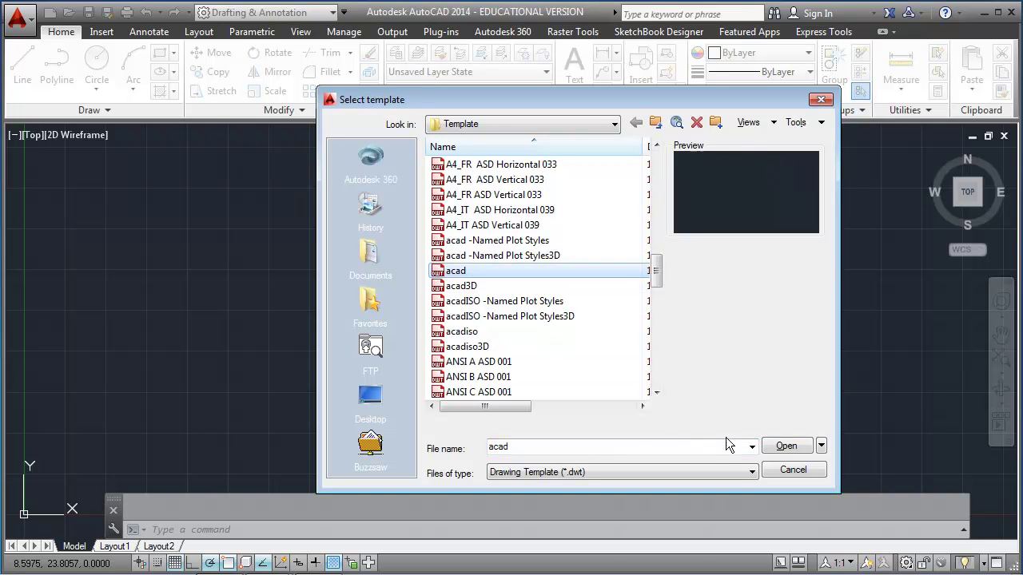
click(784, 448)
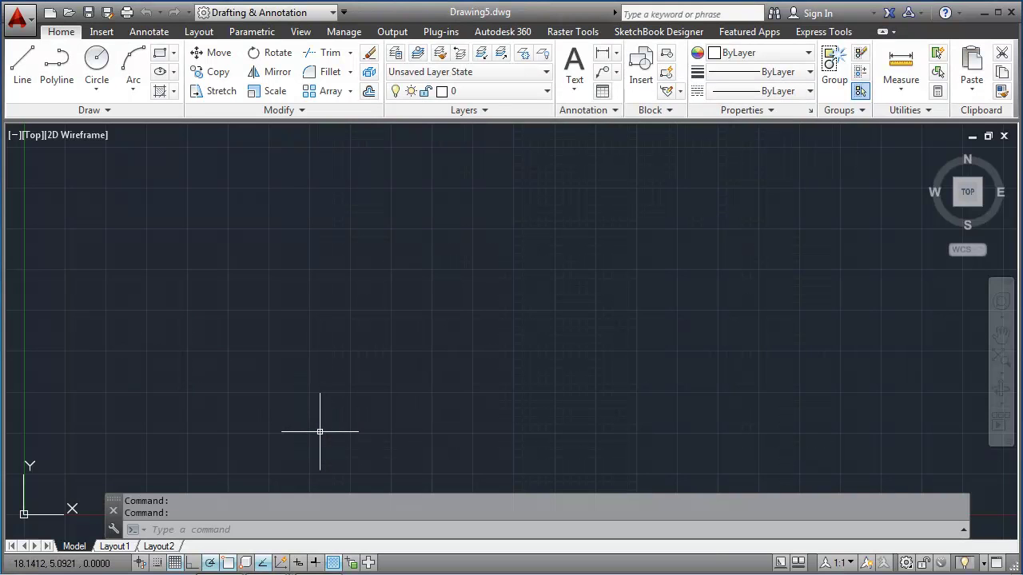
Step: Run the STATUS command on the acad-based drawing and read through its full report
text(stau)
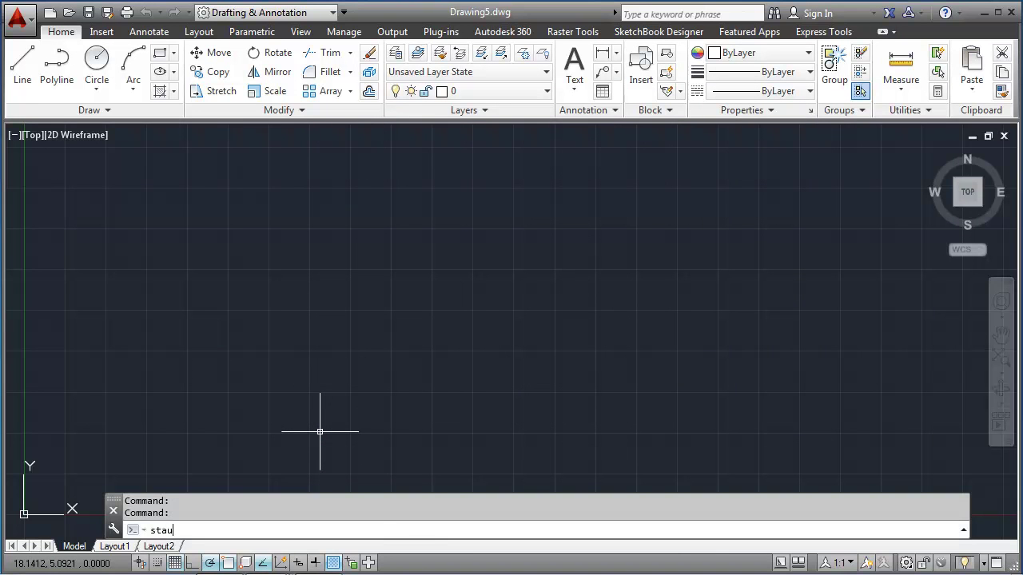
key(BackSpace)
text(t)
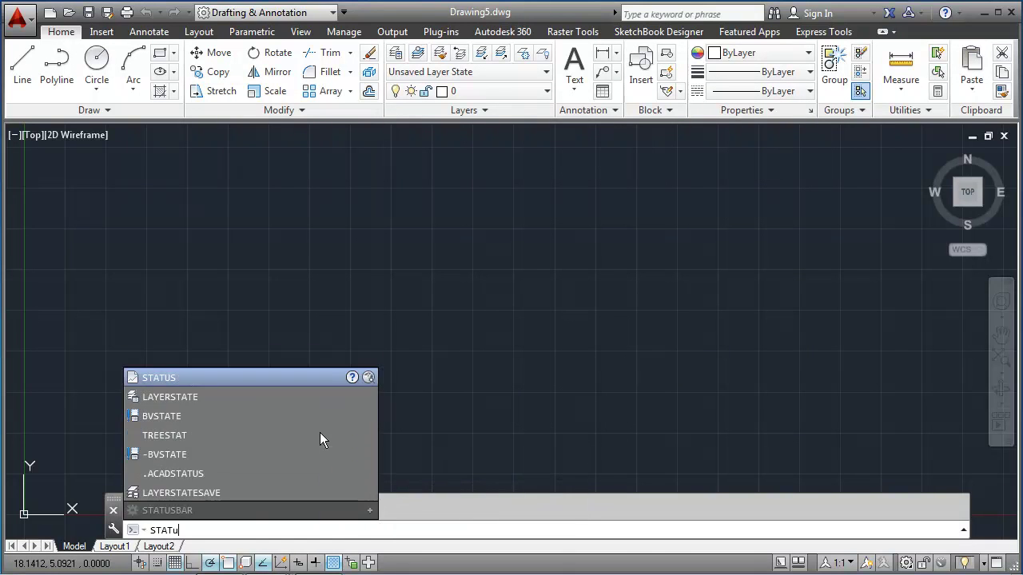
text(us)
key(Return)
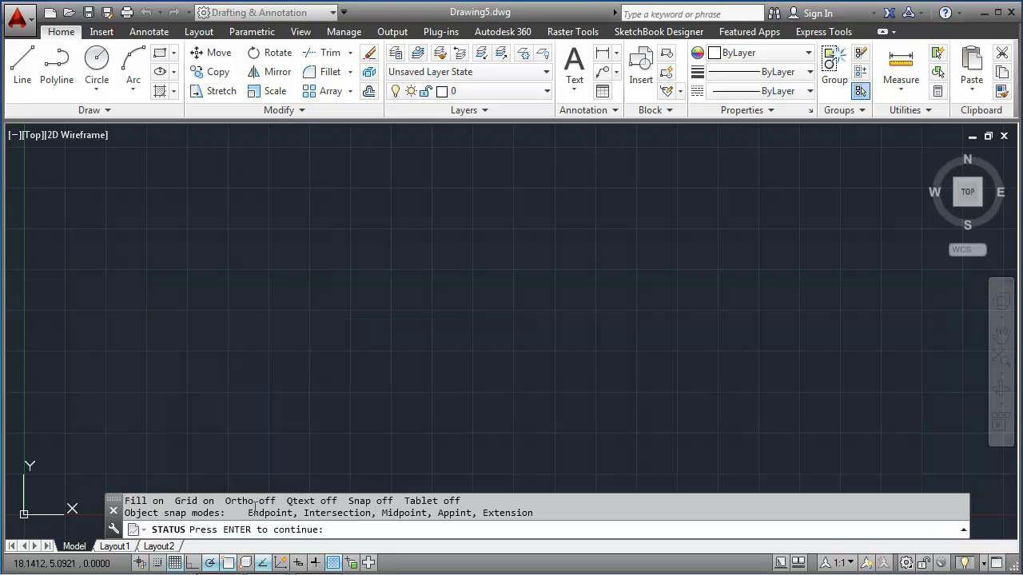
key(Return)
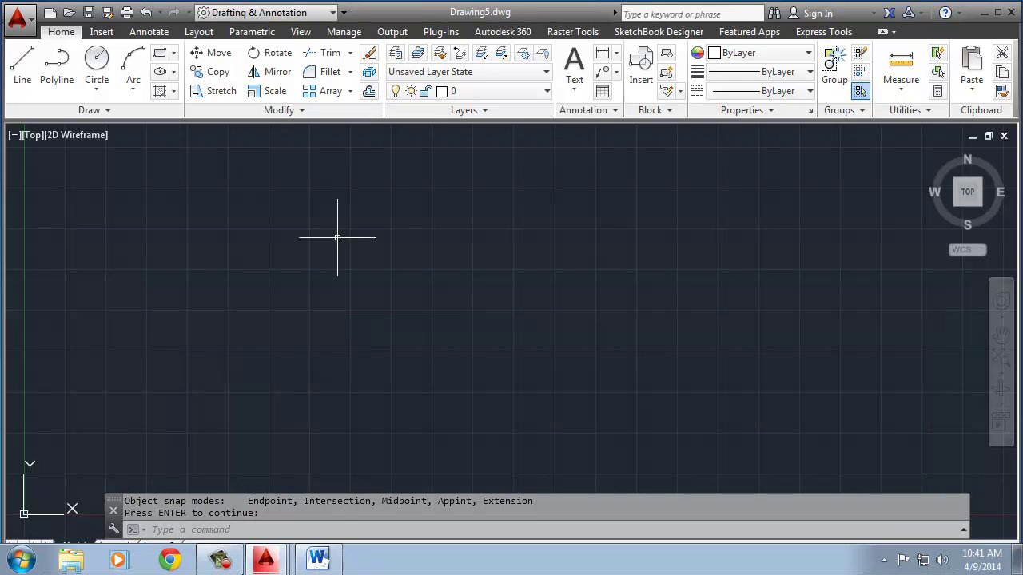
Step: Set the drawing's length units to Engineering with a precision of 0'-0.00" and apply the unit settings
click(216, 529)
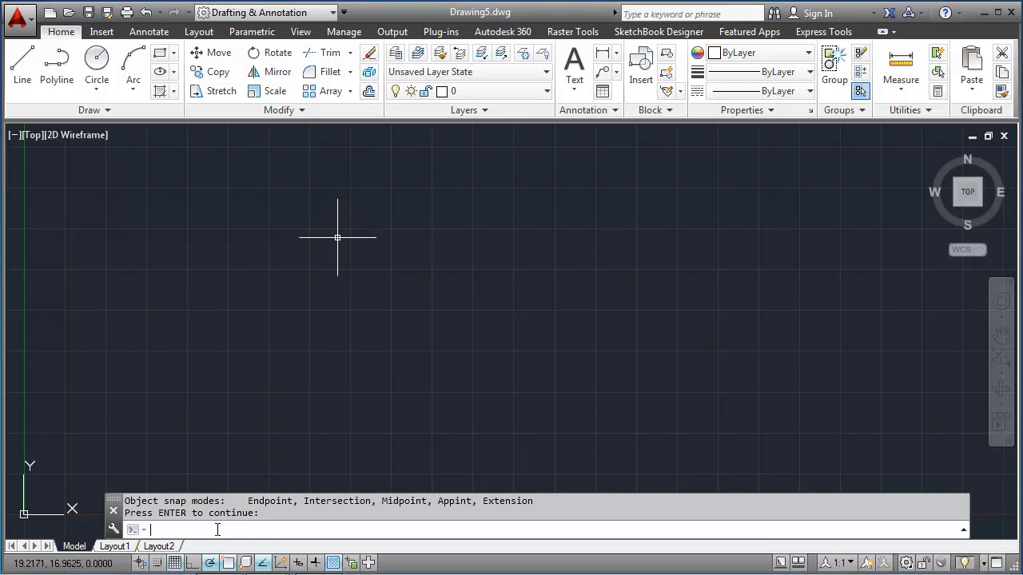
text(units)
key(Return)
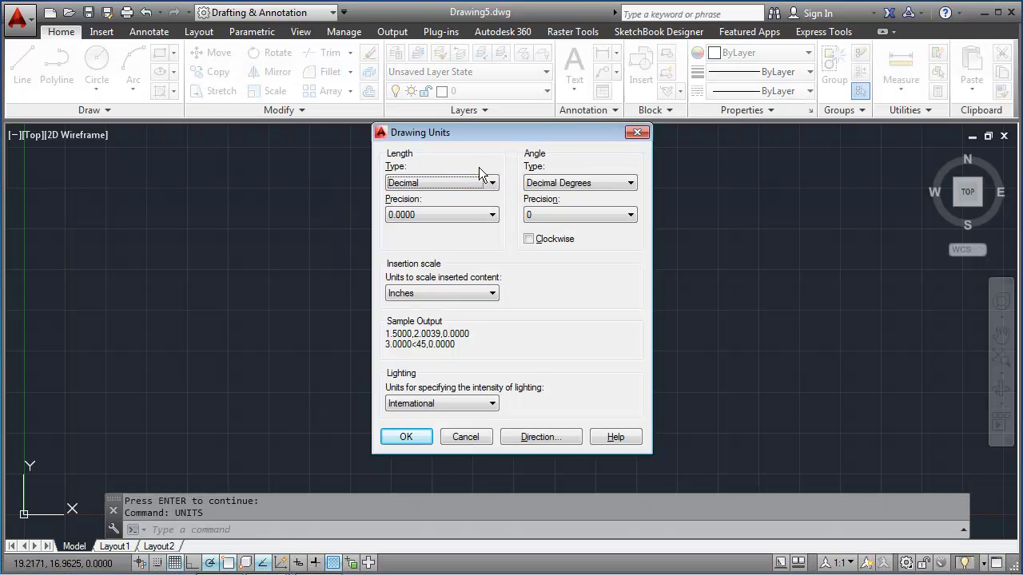
click(459, 182)
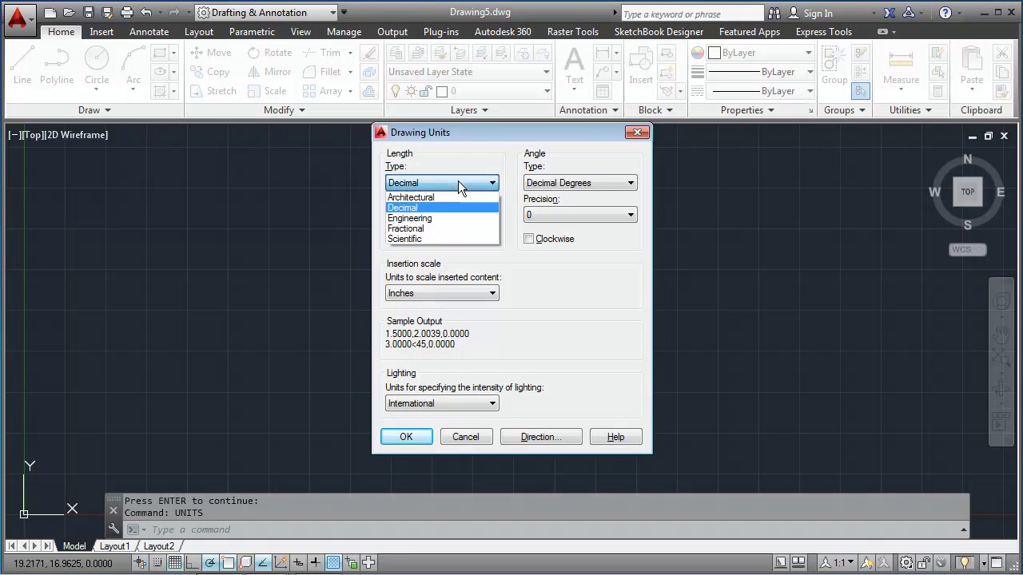
click(424, 220)
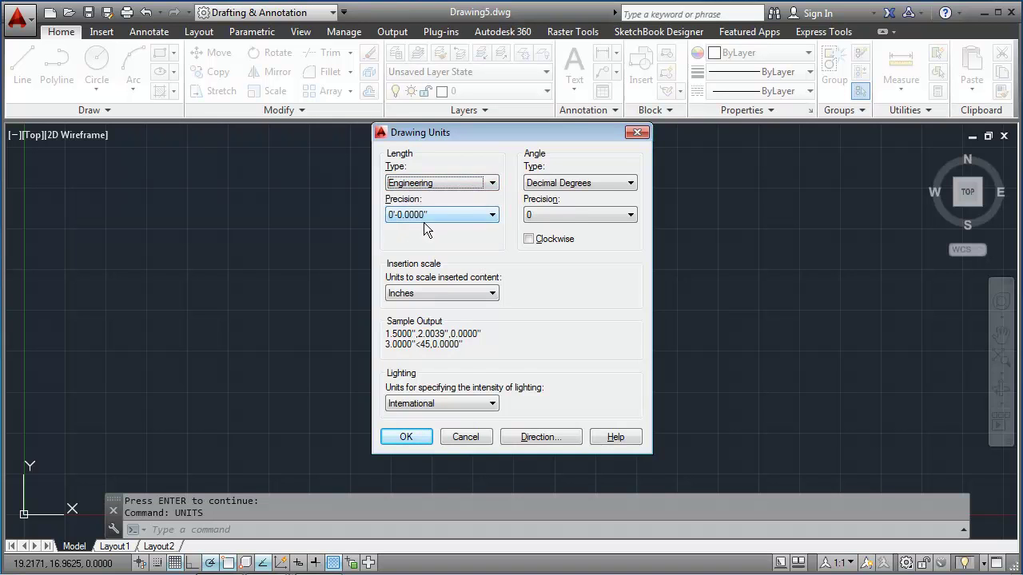
click(440, 214)
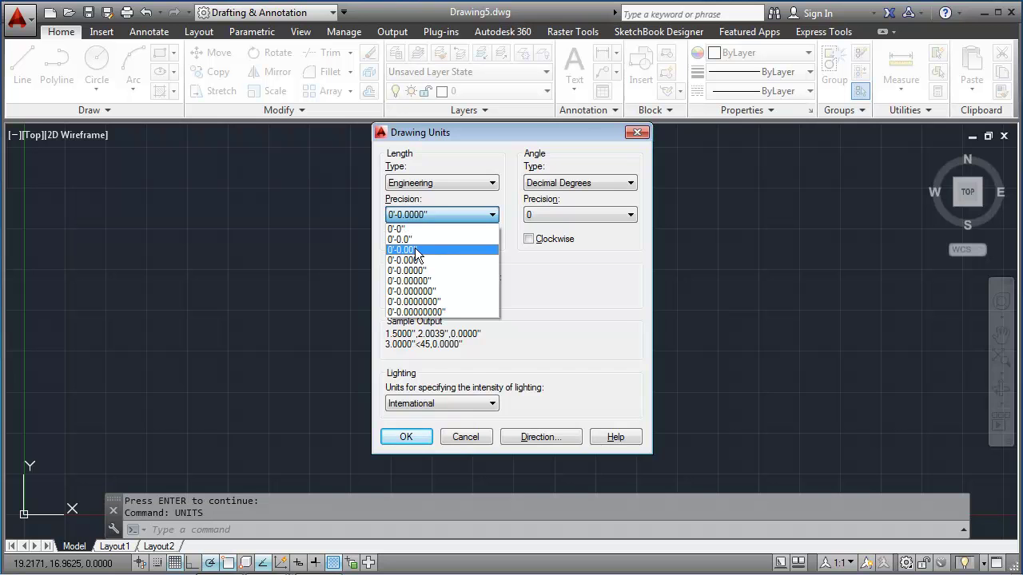
click(415, 249)
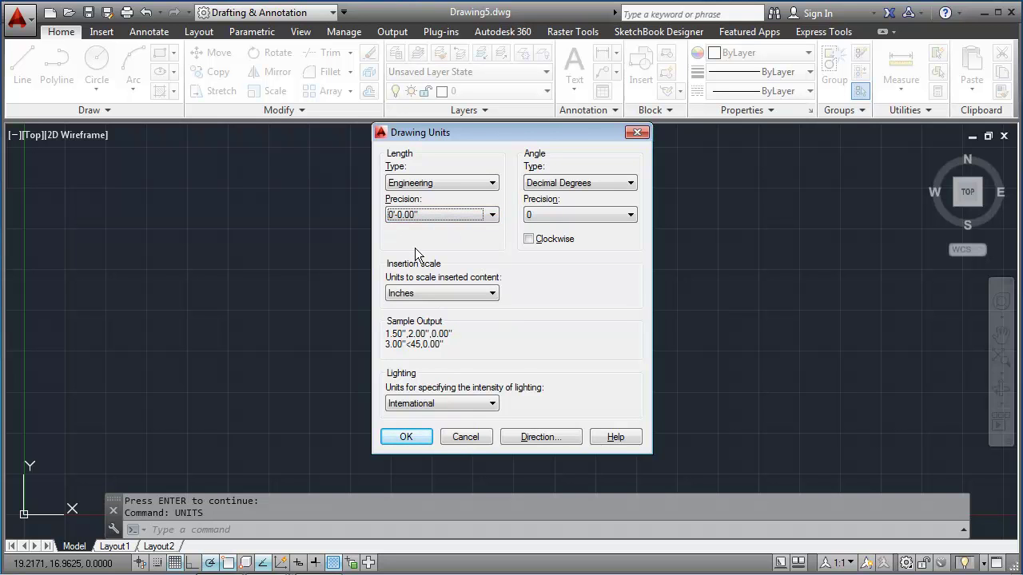
click(408, 437)
Step: Set the model space limits, keeping the lower left corner at the origin and the upper right corner at 130',200'
click(281, 531)
text(limits)
key(Return)
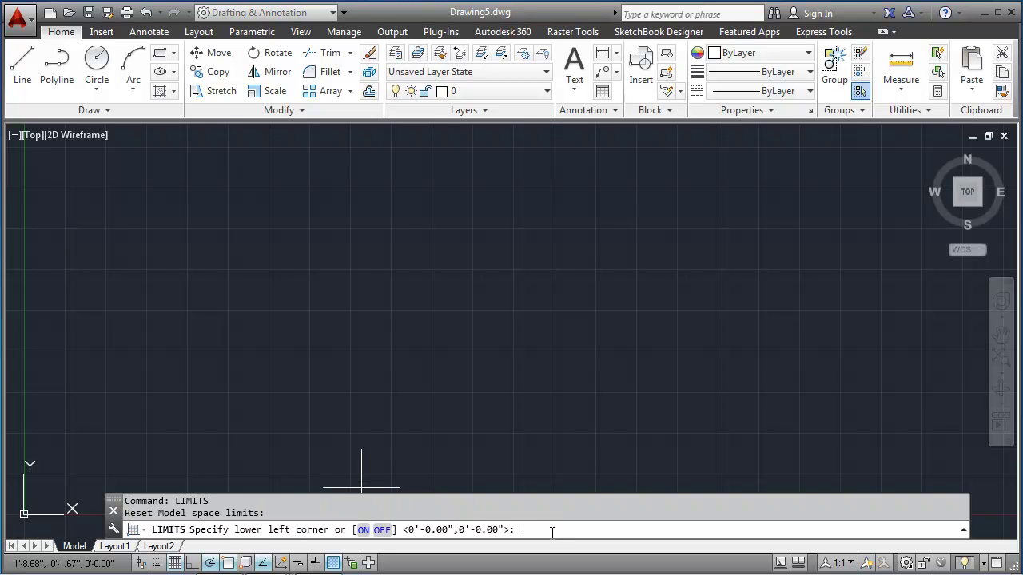
key(Return)
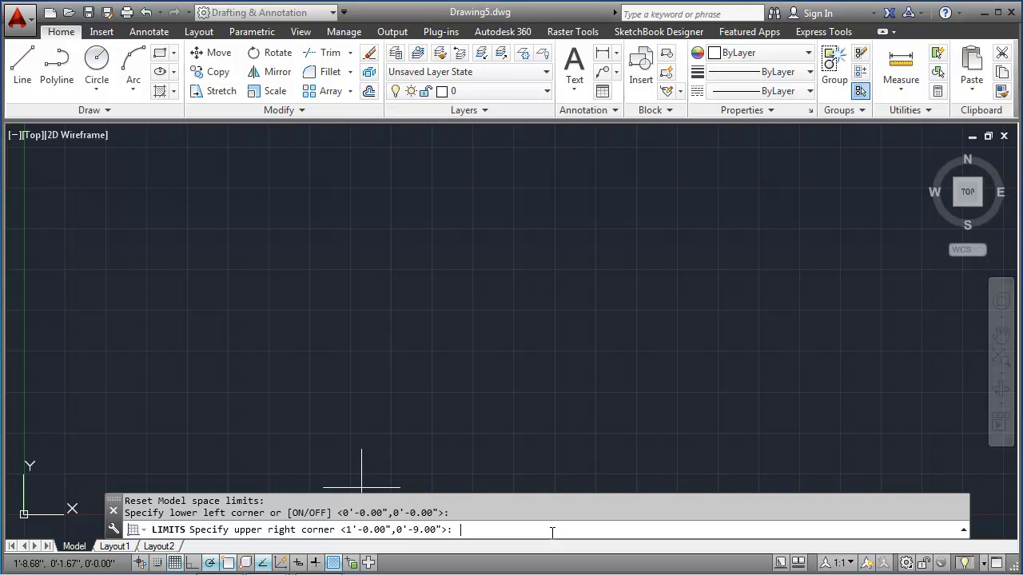
text(130)
text(200)
key(Return)
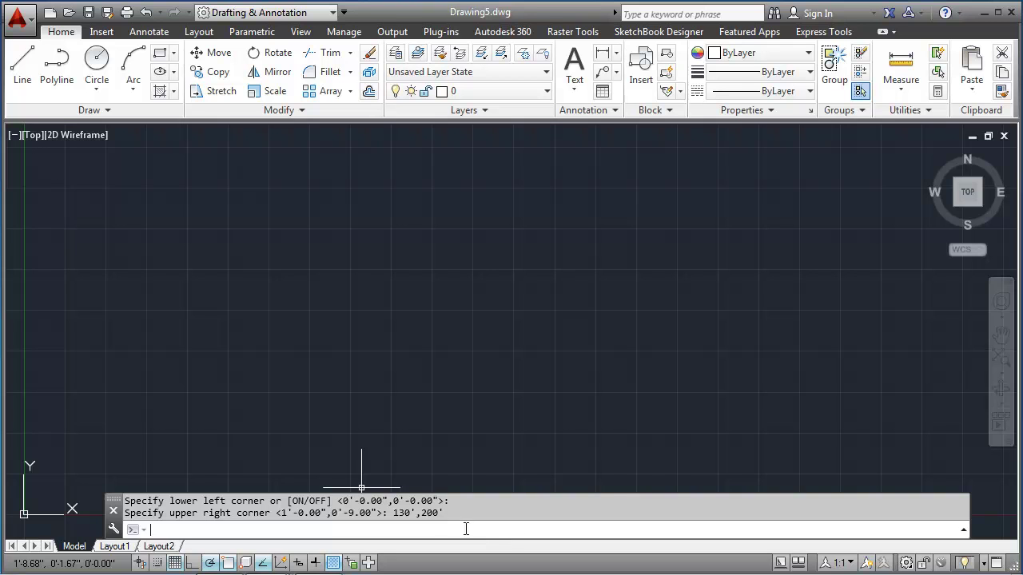
Step: In the drafting settings, set the X and Y snap spacing to 1' and the X and Y grid spacing to 10'
right_click(177, 562)
click(223, 534)
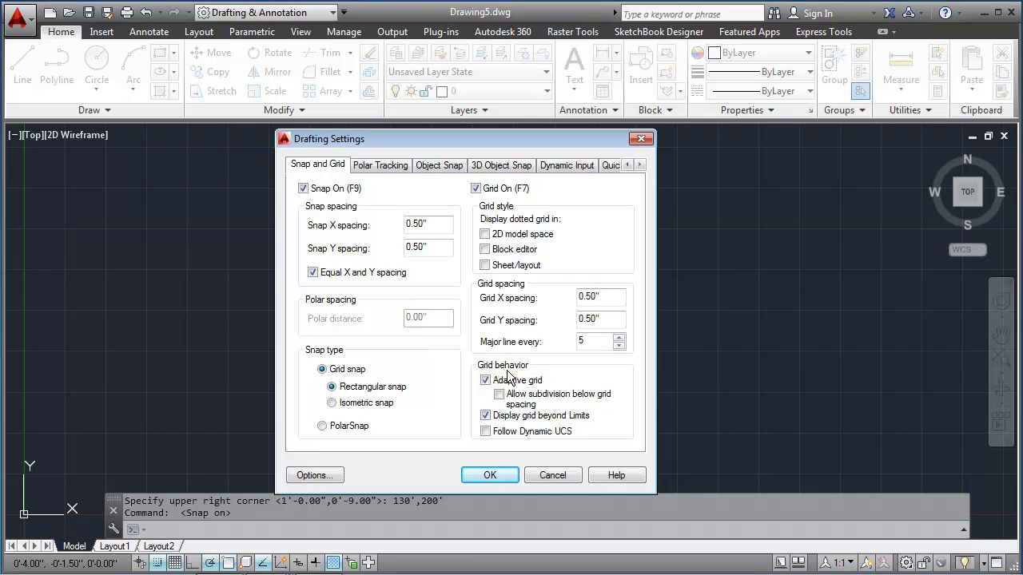
double_click(419, 224)
text(1')
double_click(416, 247)
text(1)
double_click(596, 298)
text(10')
key(Tab)
text(10')
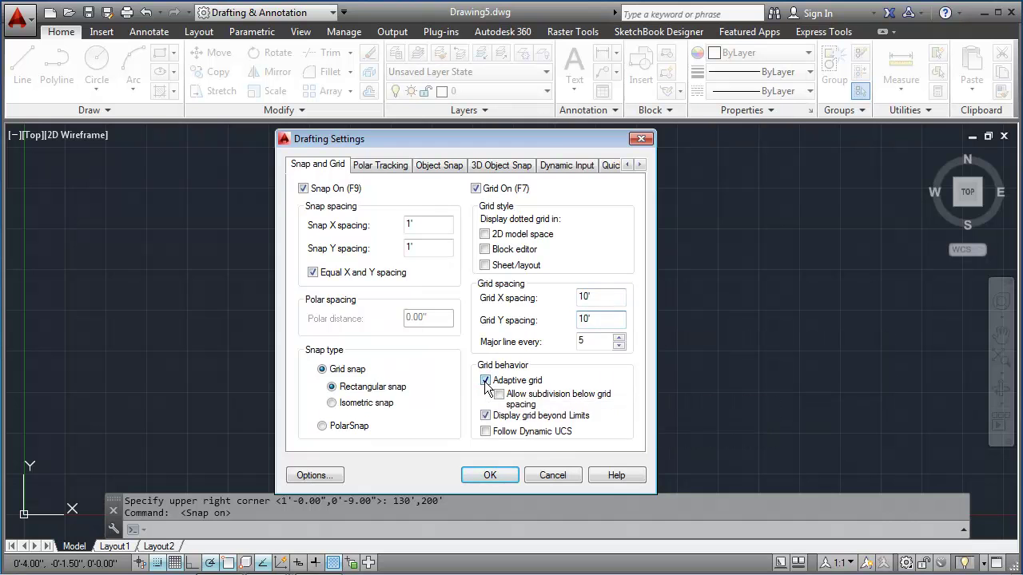
Step: Toggle the adaptive grid option, turn off grid display beyond the limits, and apply the drafting settings
click(485, 380)
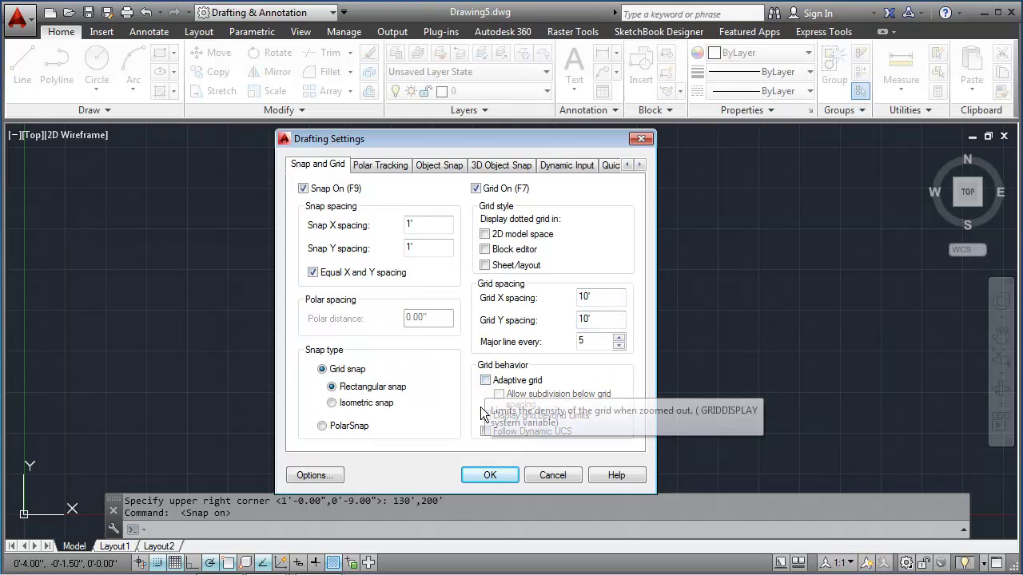
click(485, 416)
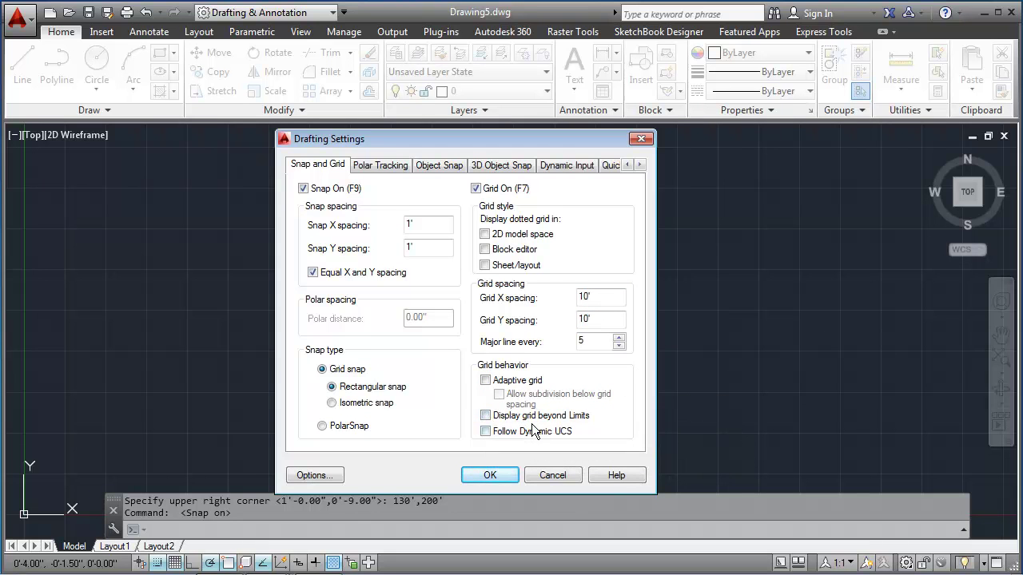
click(486, 383)
click(495, 385)
click(495, 473)
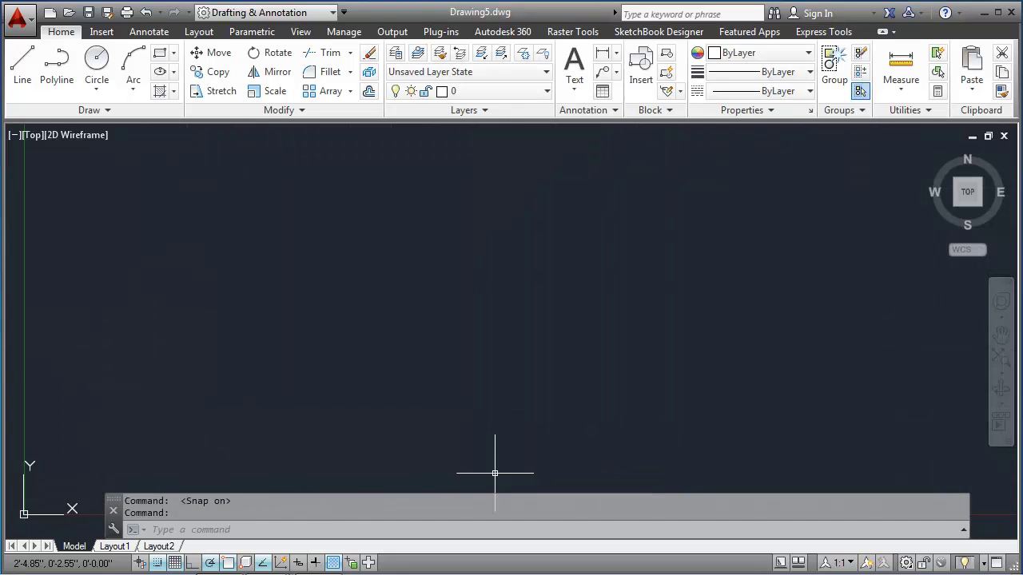
Step: Zoom to All so the full drawing limits fit in the view
text(z)
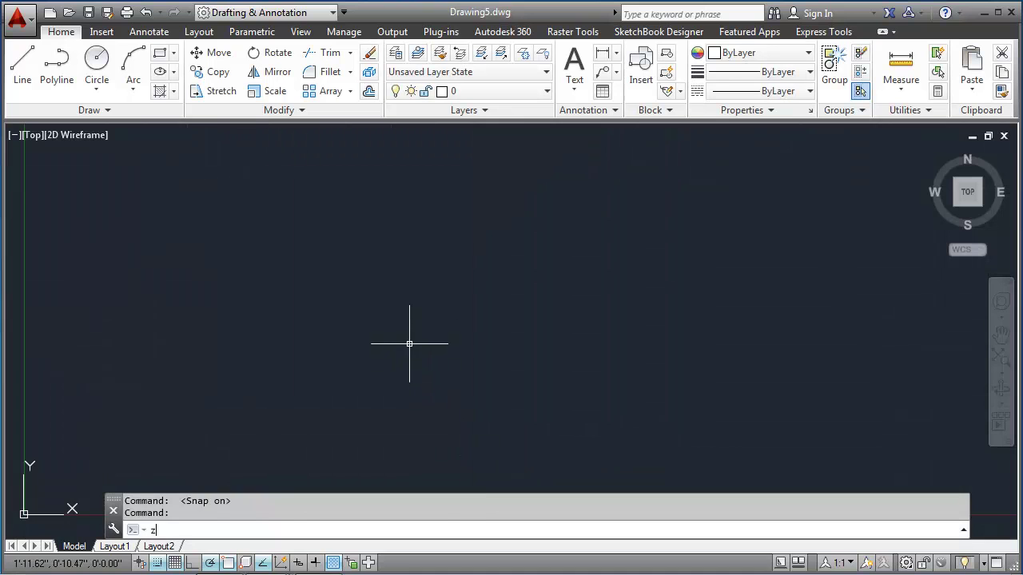
key(Return)
text(a)
key(Return)
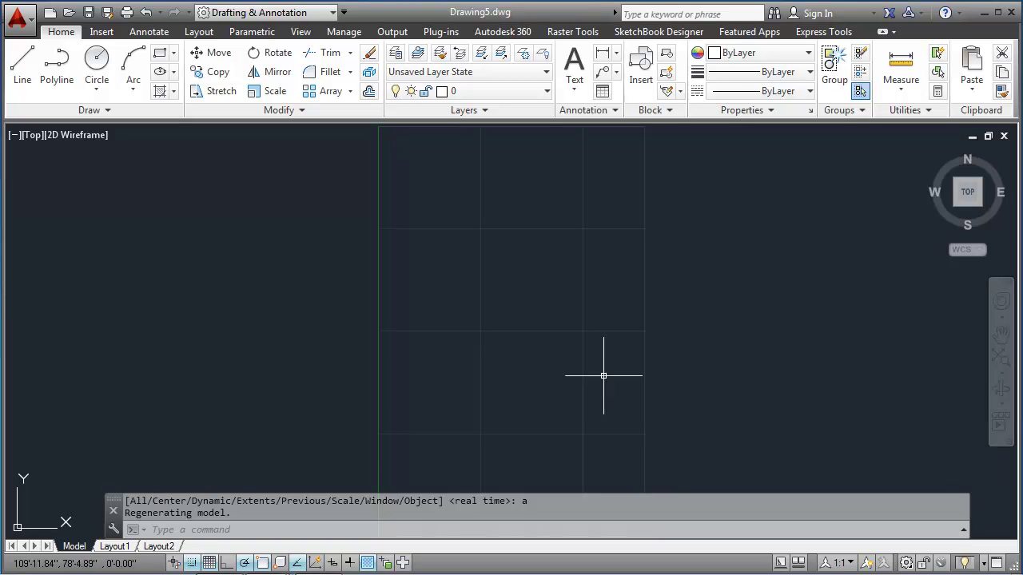
Step: Check the existing layer list, open the layer properties manager and create a new layer named Border
click(486, 93)
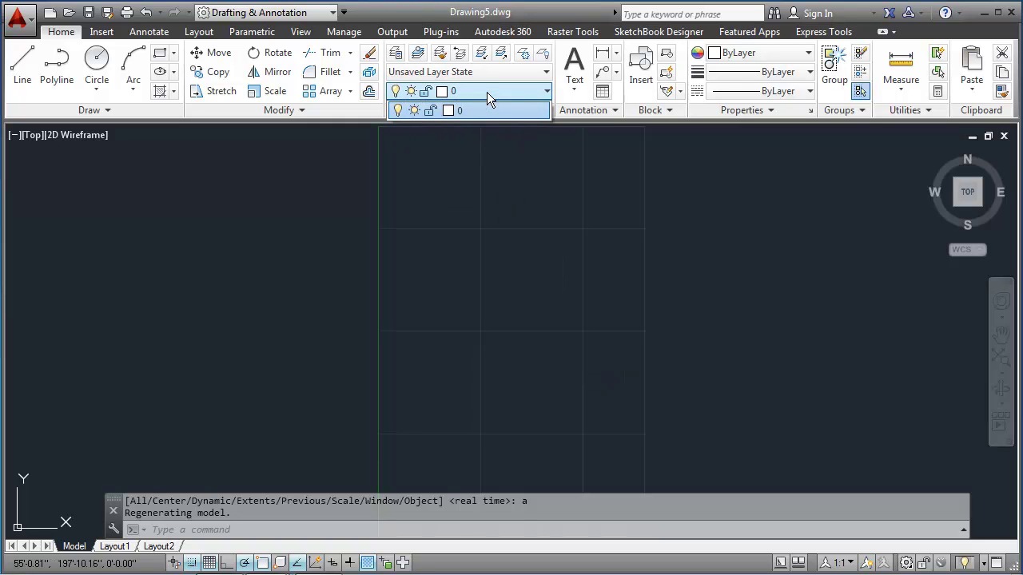
click(481, 90)
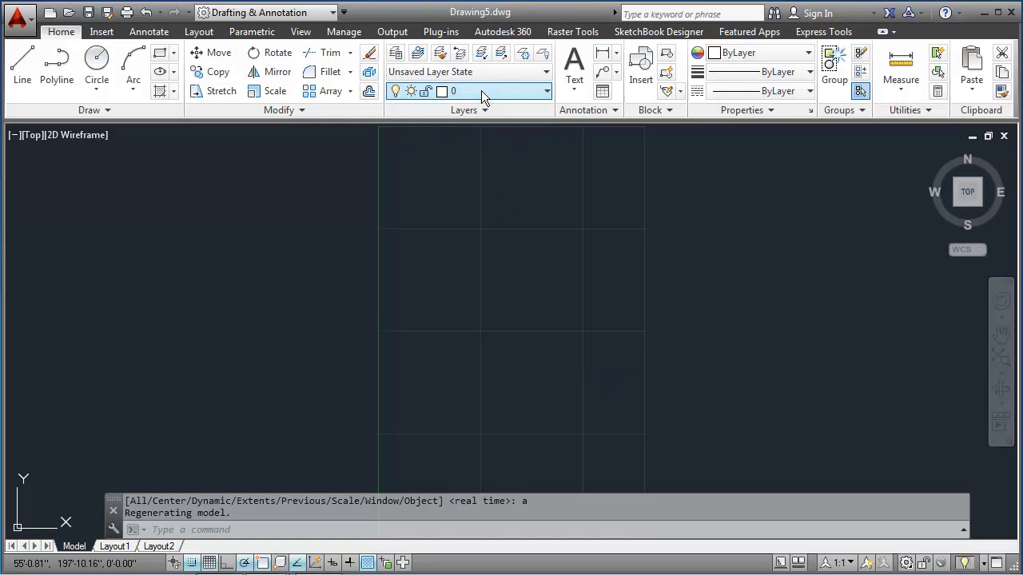
click(395, 55)
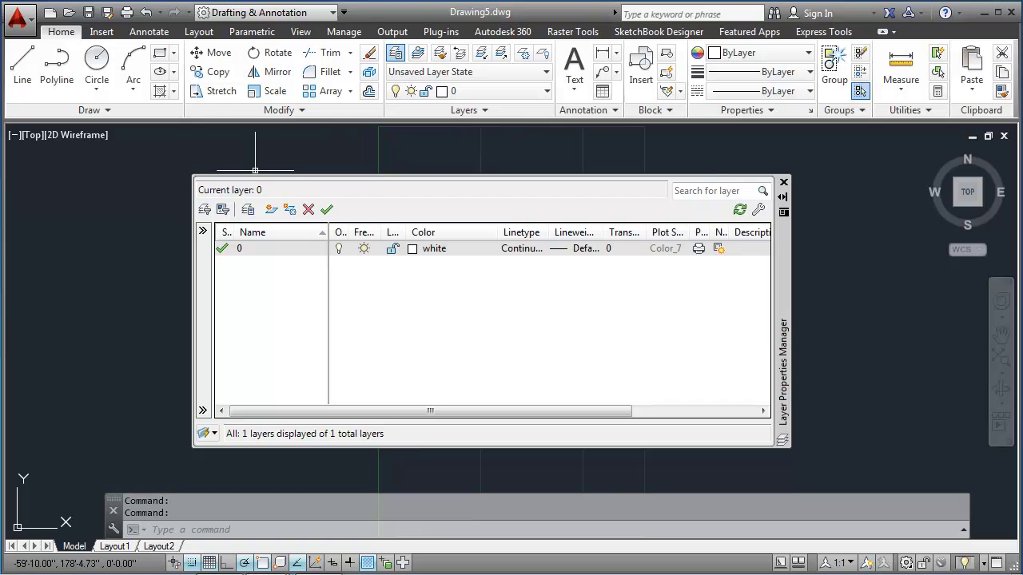
click(272, 210)
text(Border)
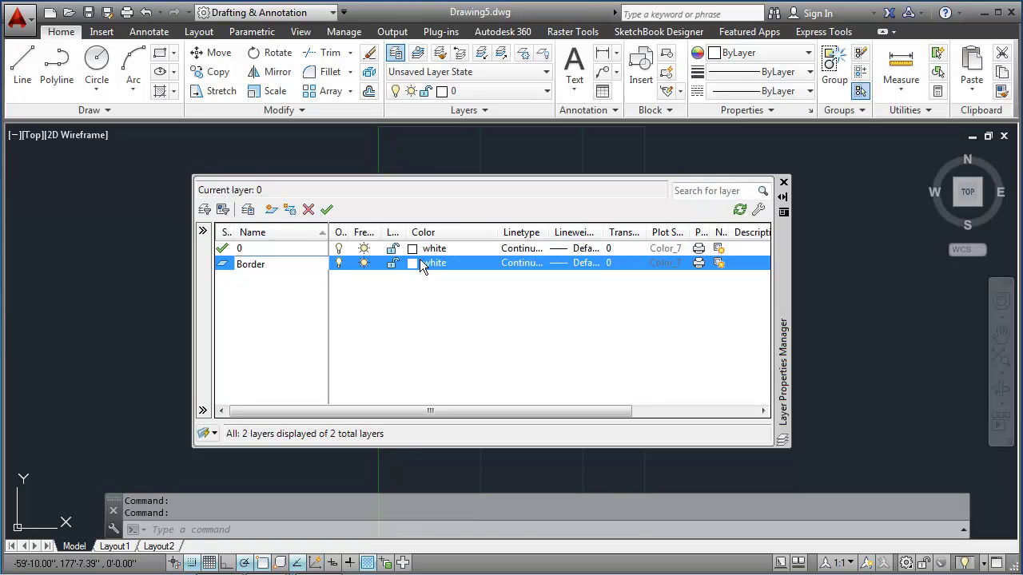
Step: Set the Border layer's lineweight to 0.90 mm
click(589, 263)
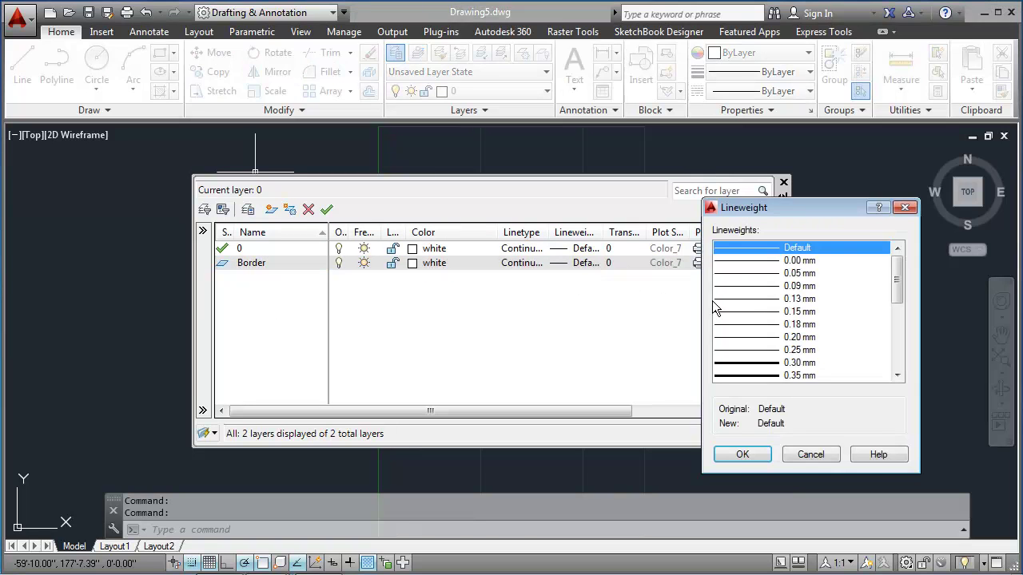
click(897, 374)
click(897, 375)
click(897, 374)
click(897, 375)
click(897, 375)
click(897, 375)
click(799, 363)
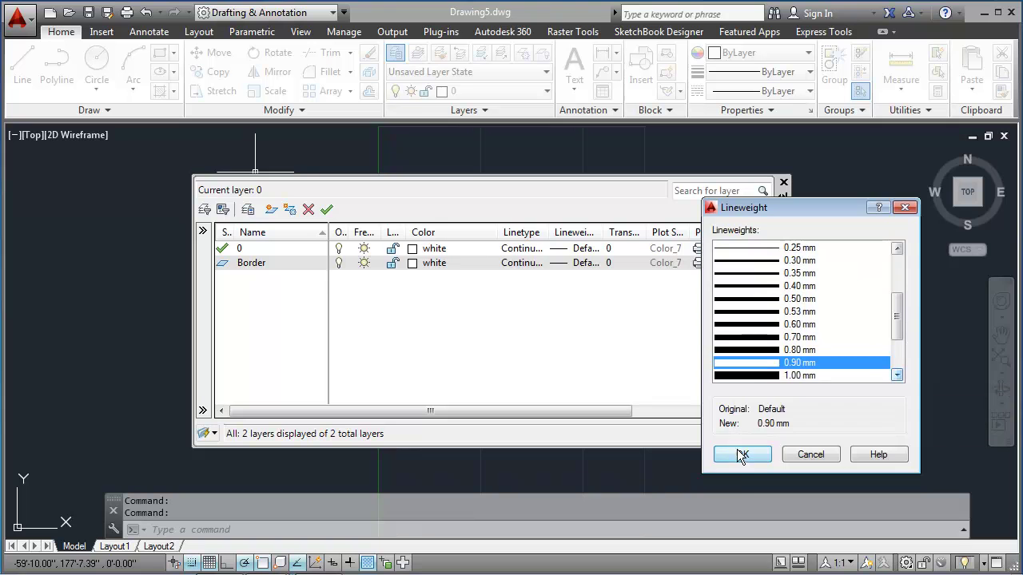
click(742, 454)
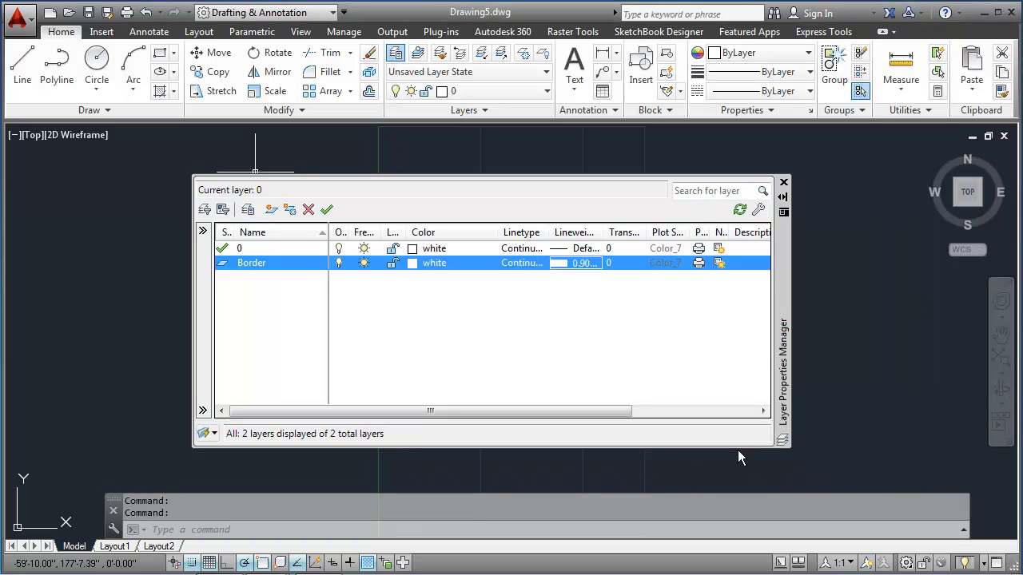
Step: Create a new layer named Text and set its color to red
click(273, 218)
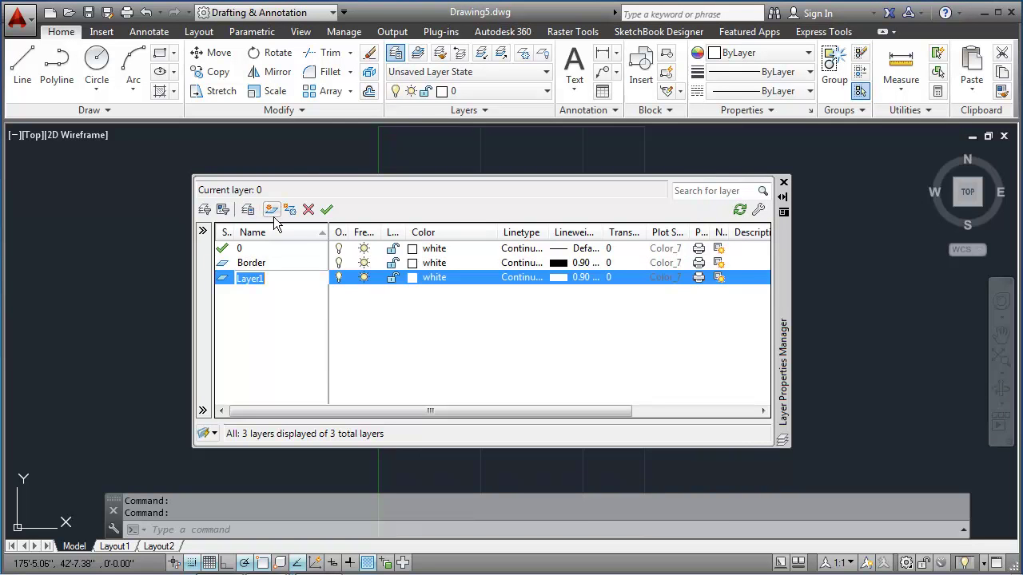
text(Text)
key(Return)
click(434, 278)
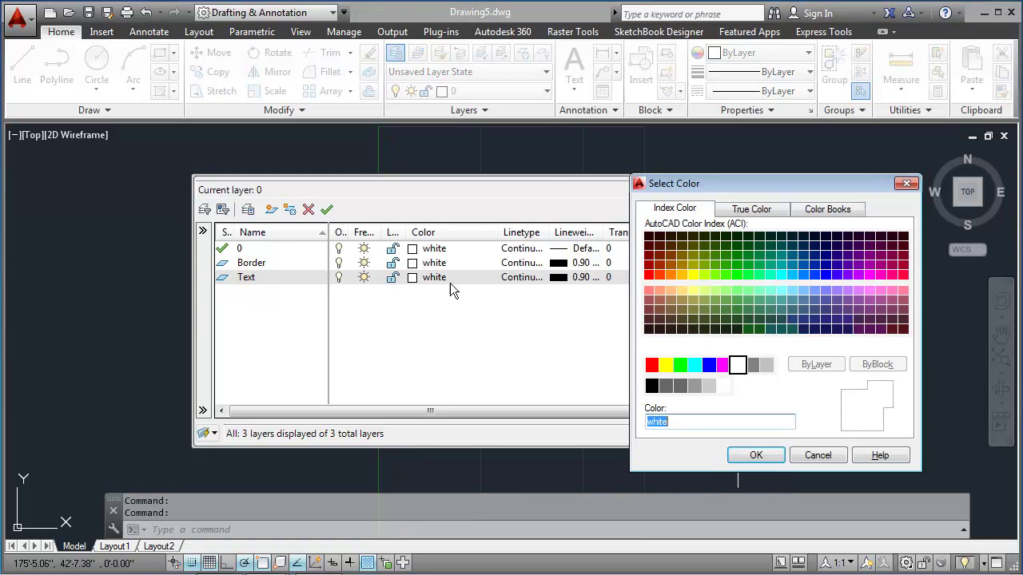
click(652, 365)
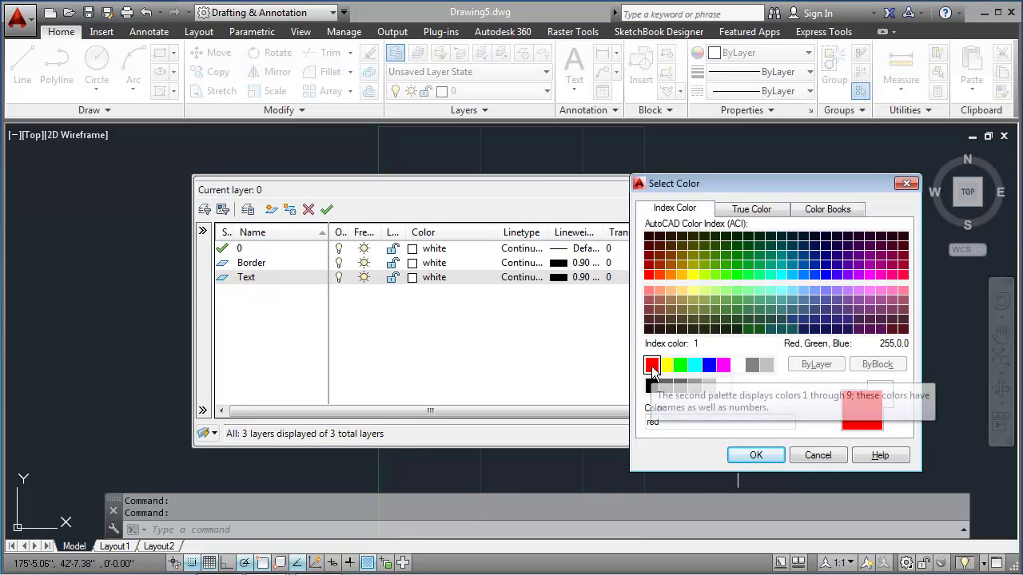
click(751, 455)
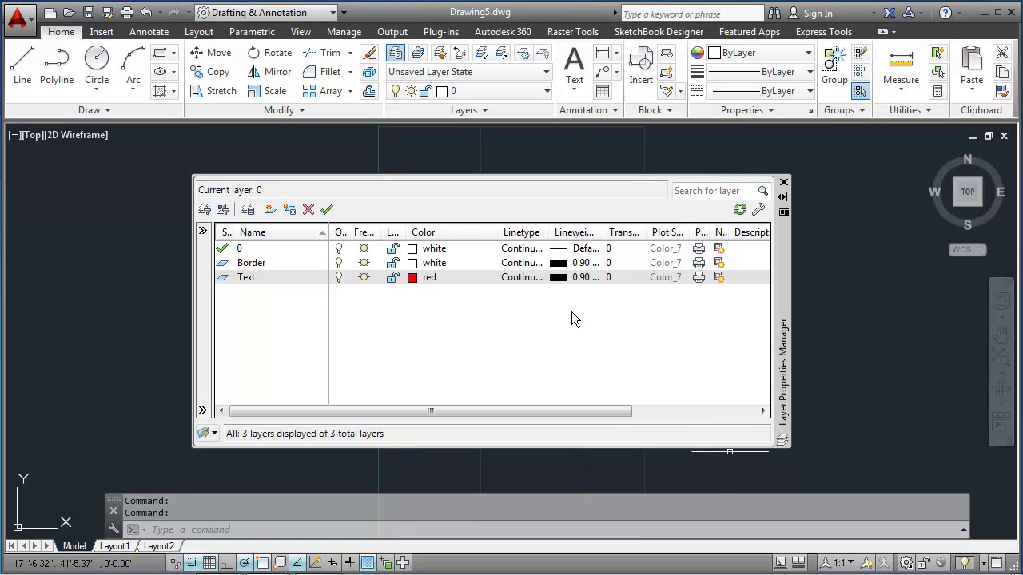
Step: Set the Text layer's lineweight to 0.50 mm
click(584, 282)
click(584, 281)
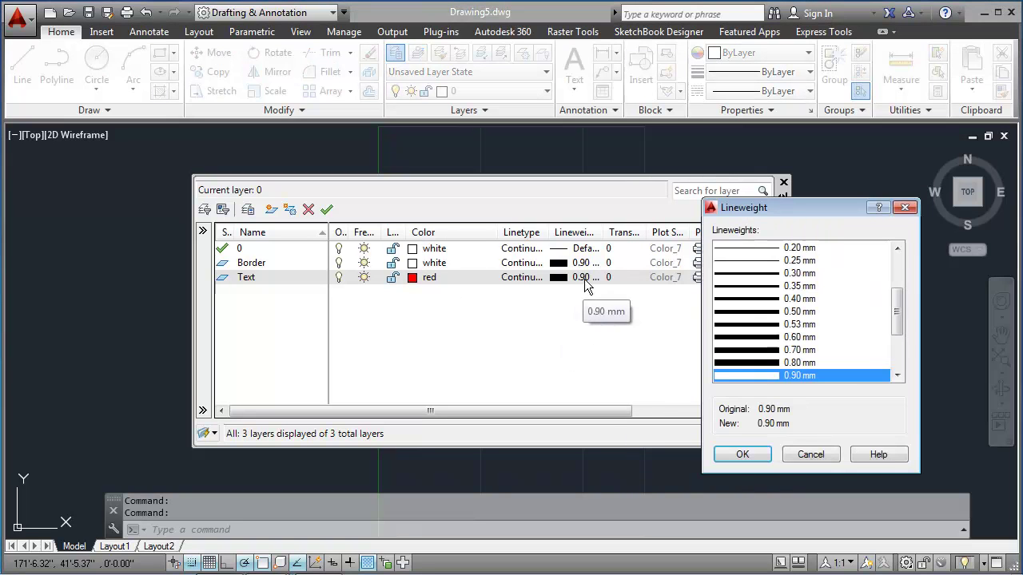
click(733, 312)
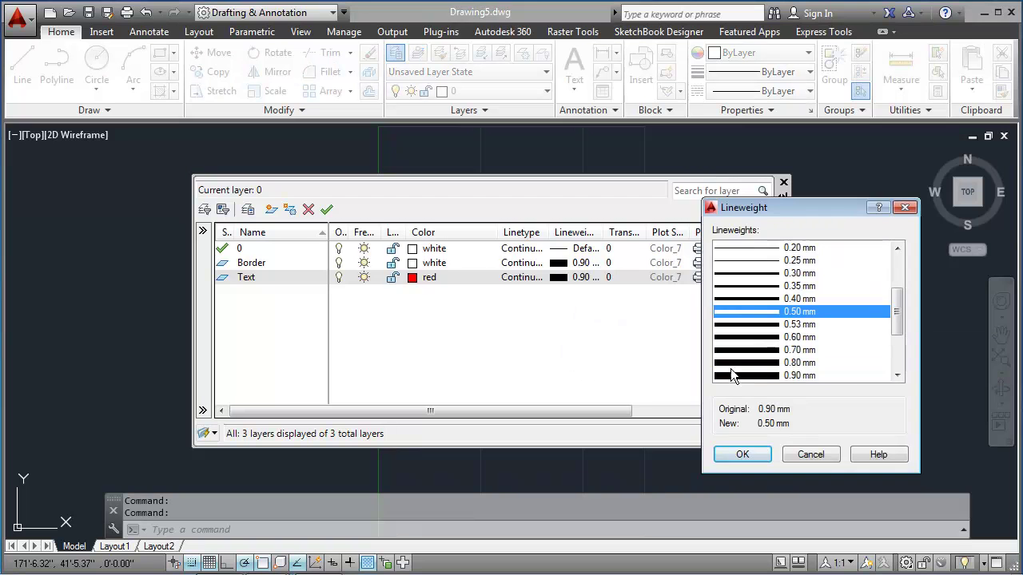
click(742, 453)
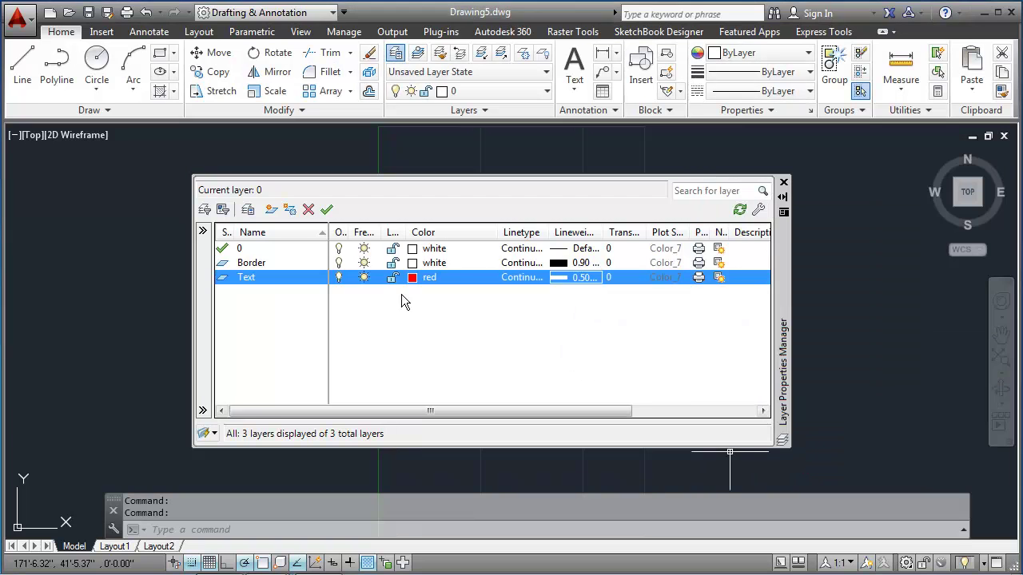
Step: Create a new layer named Vports and set its color to yellow
click(271, 210)
text(Vports)
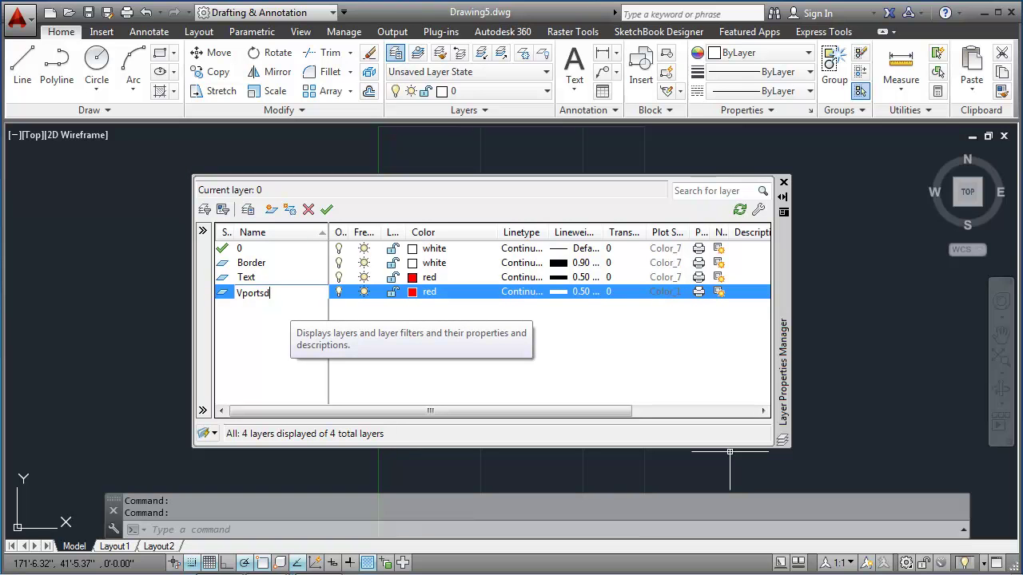
click(429, 293)
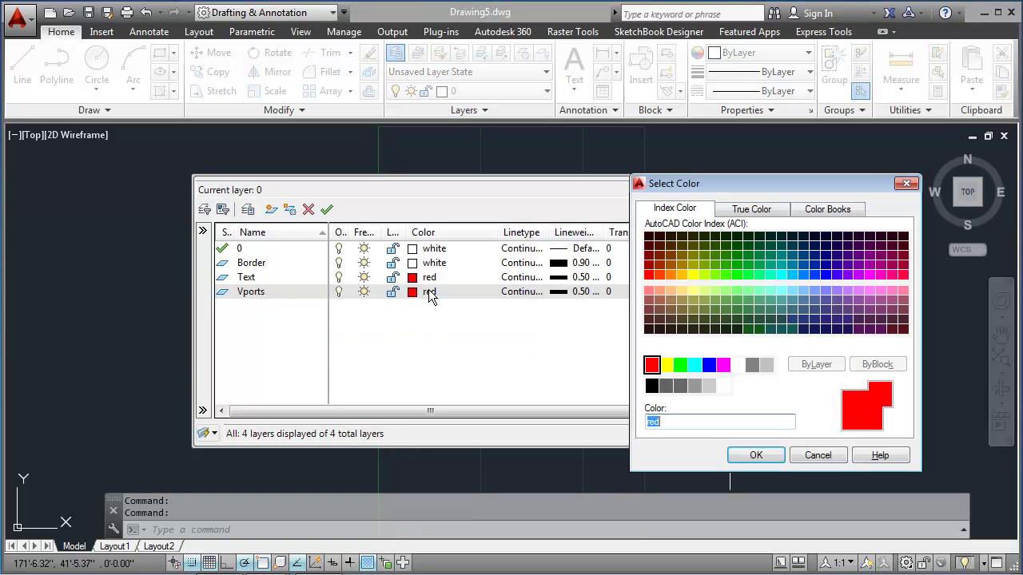
click(665, 364)
click(736, 451)
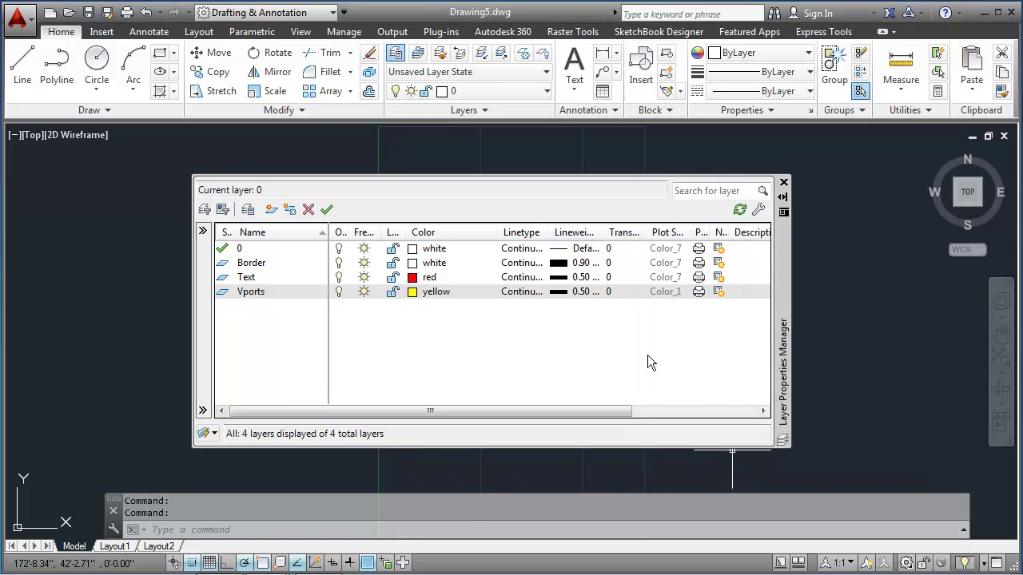
Step: Set the Vports layer's lineweight to 0.30 mm and close the layer manager
click(589, 295)
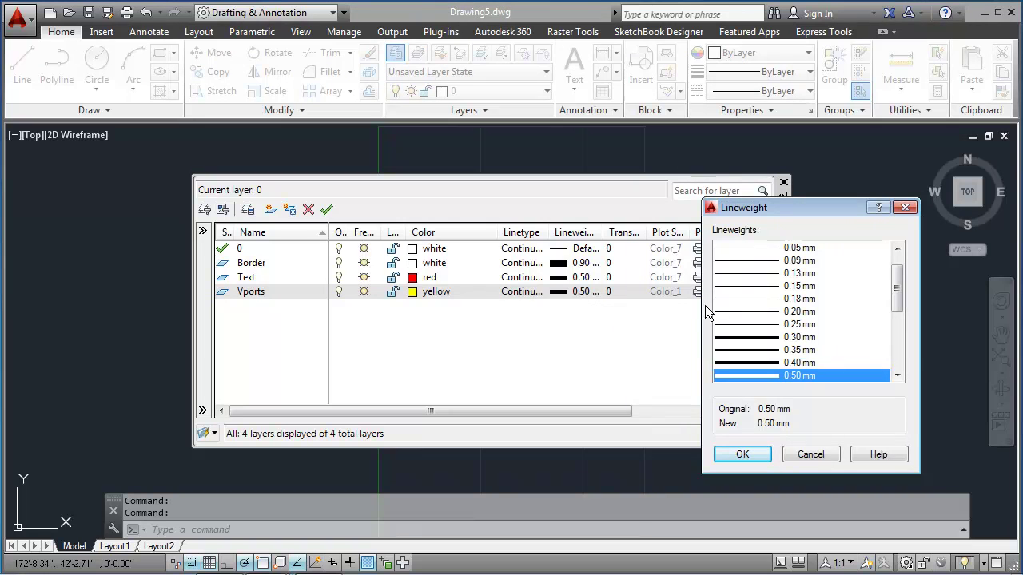
click(729, 338)
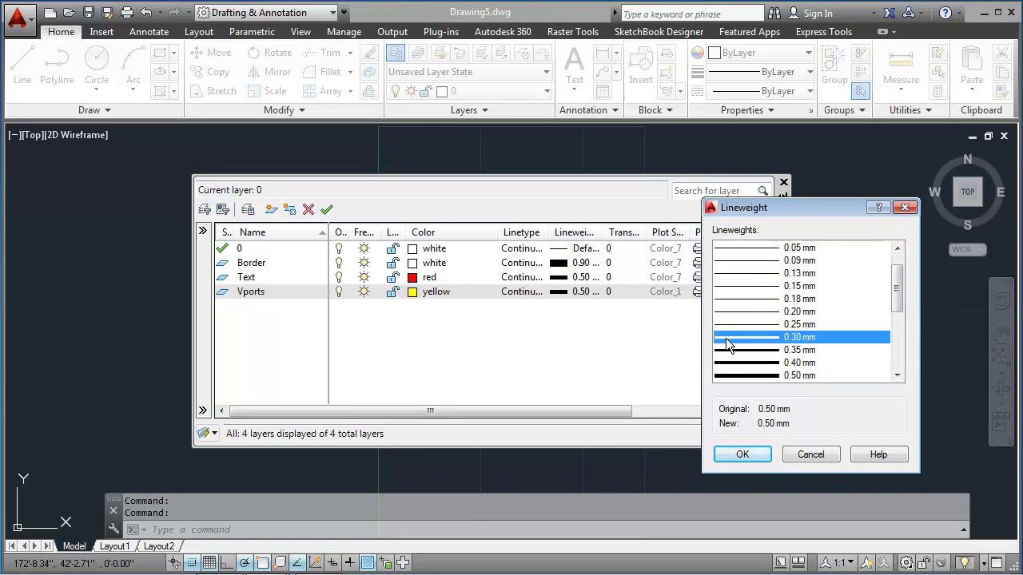
click(743, 454)
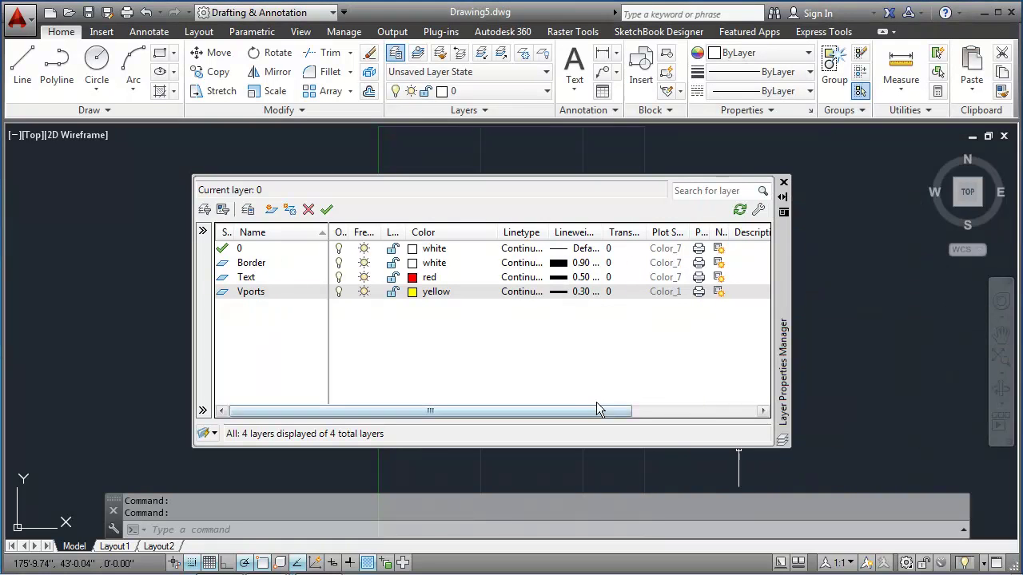
click(784, 184)
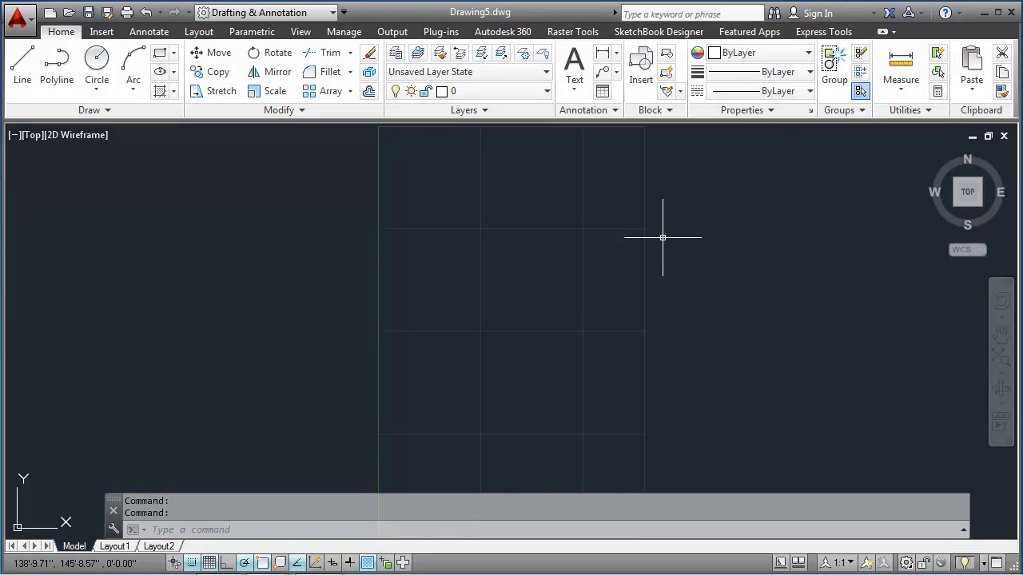
Step: Set the global linetype scale factor (LTSCALE) to 120
click(253, 532)
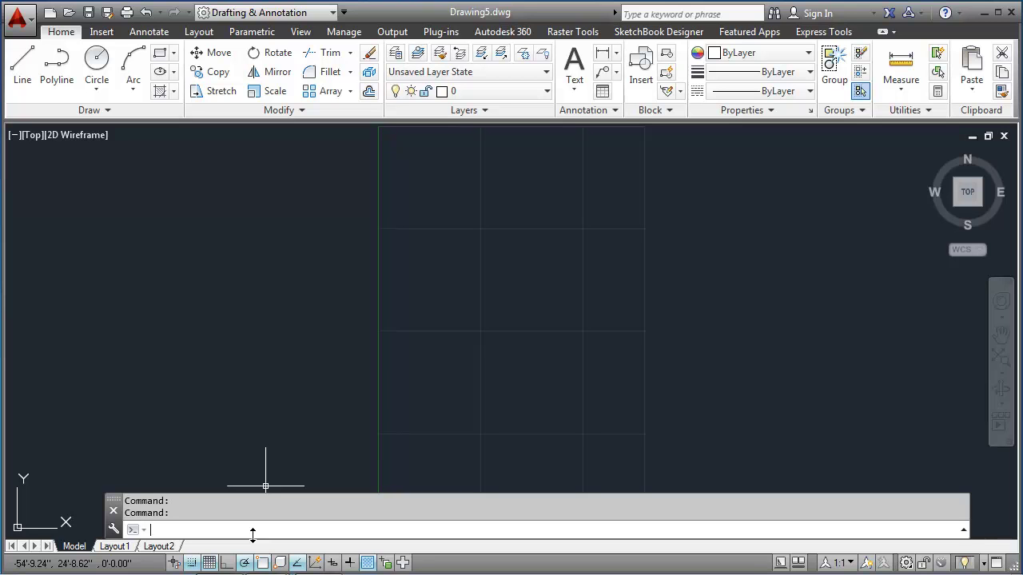
text(LTS)
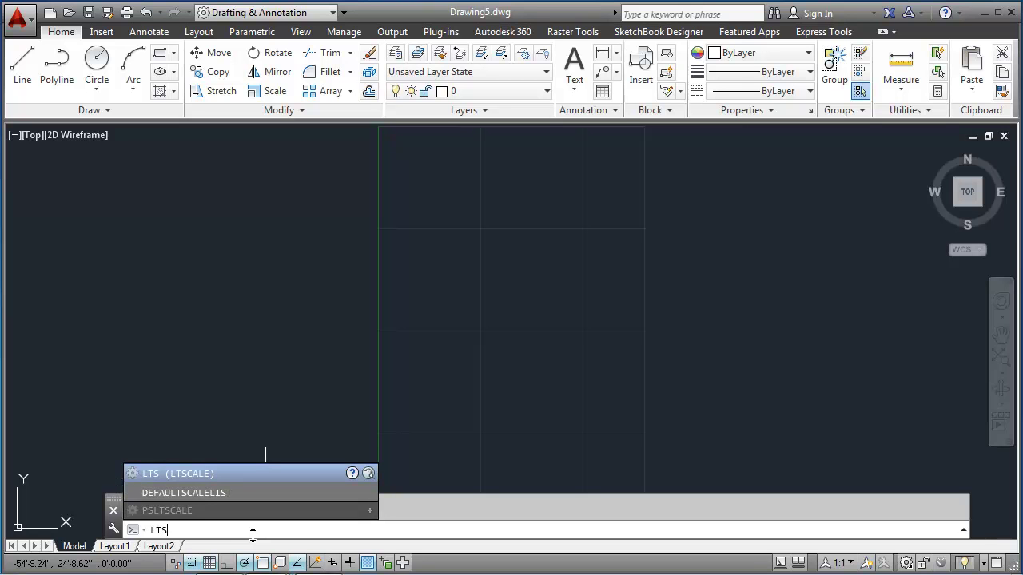
key(Return)
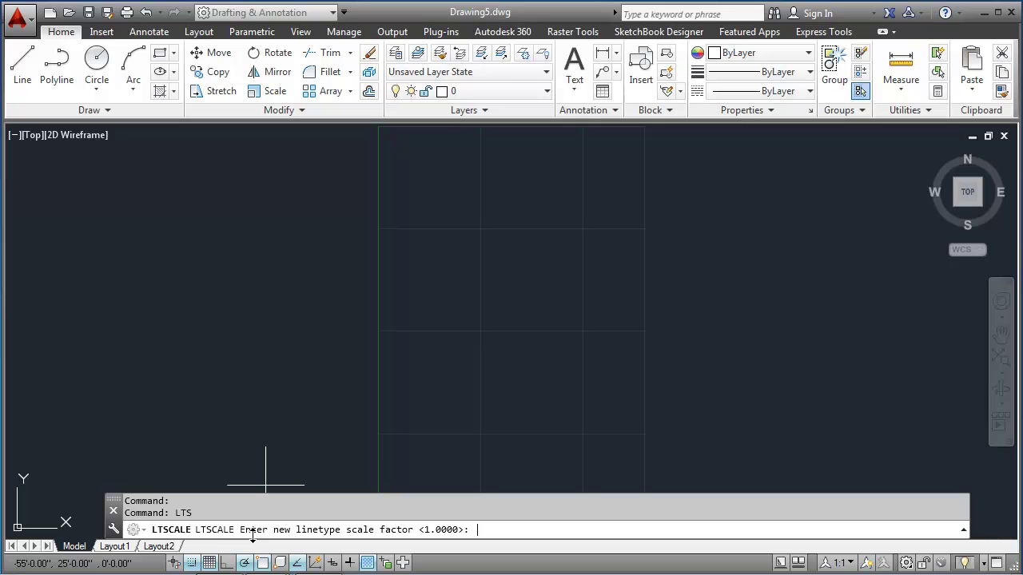
text(120)
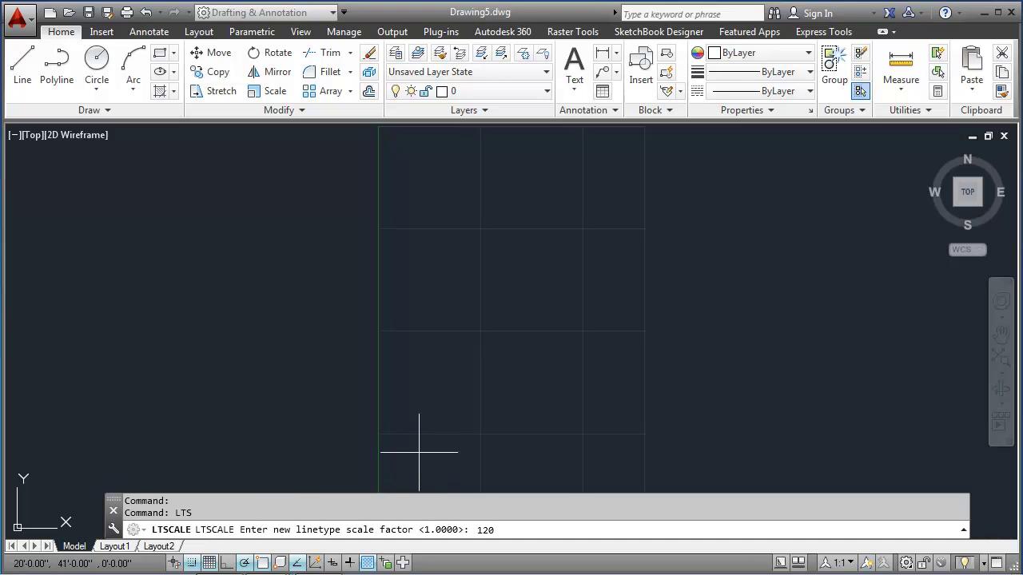
key(Return)
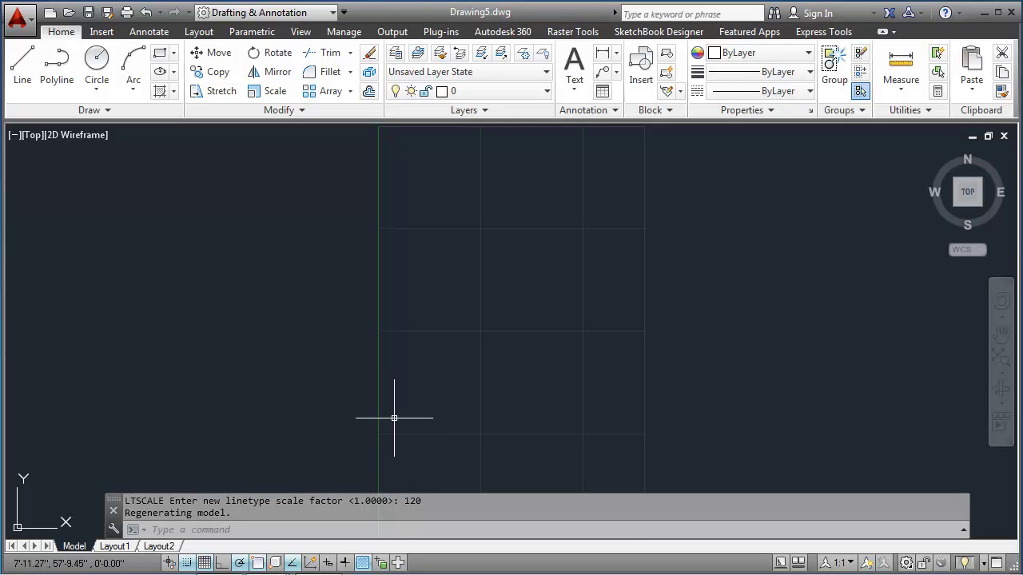
Step: Create a new text style named Notes
text(style)
key(Return)
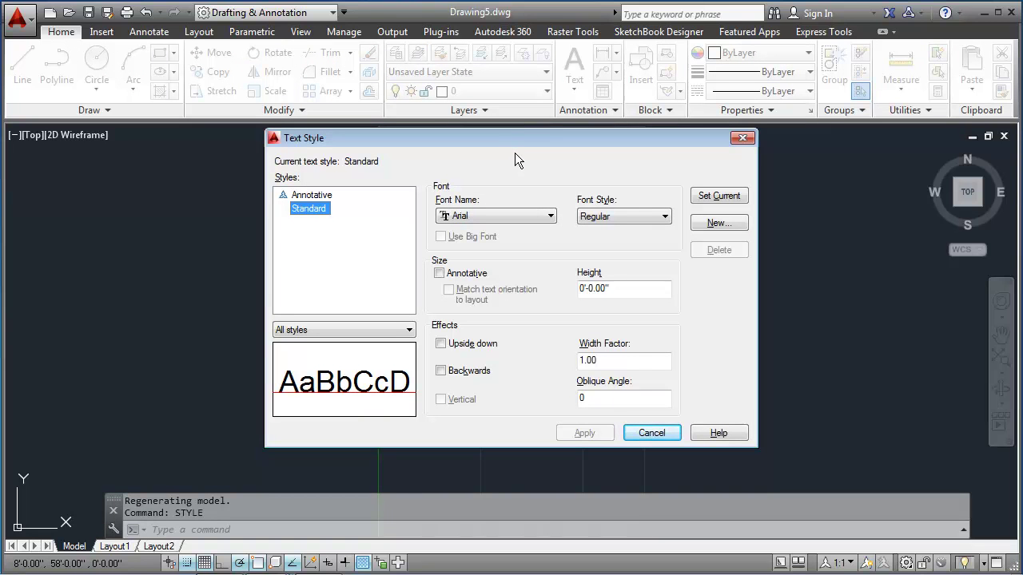
click(733, 223)
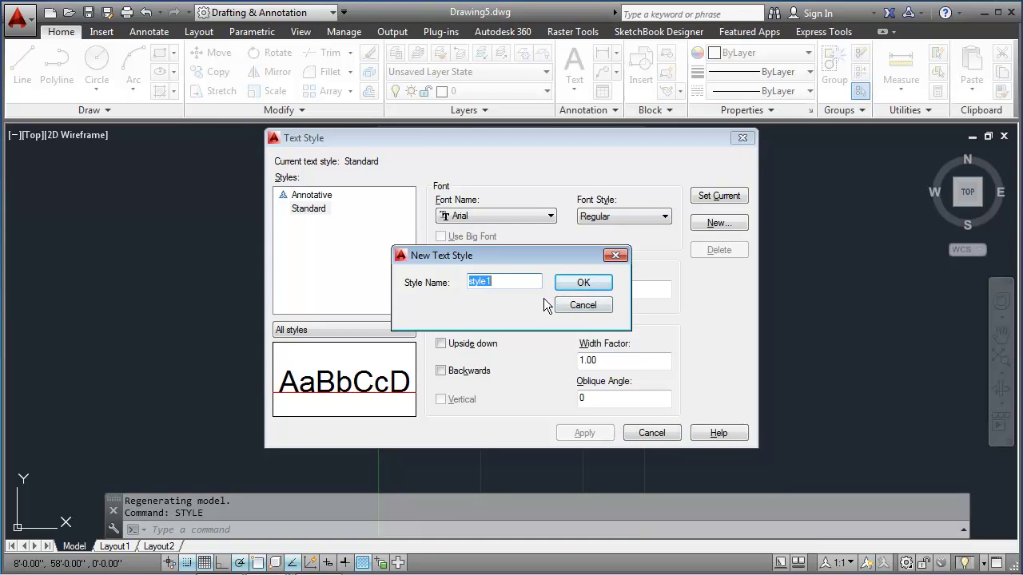
text(Notes)
click(589, 283)
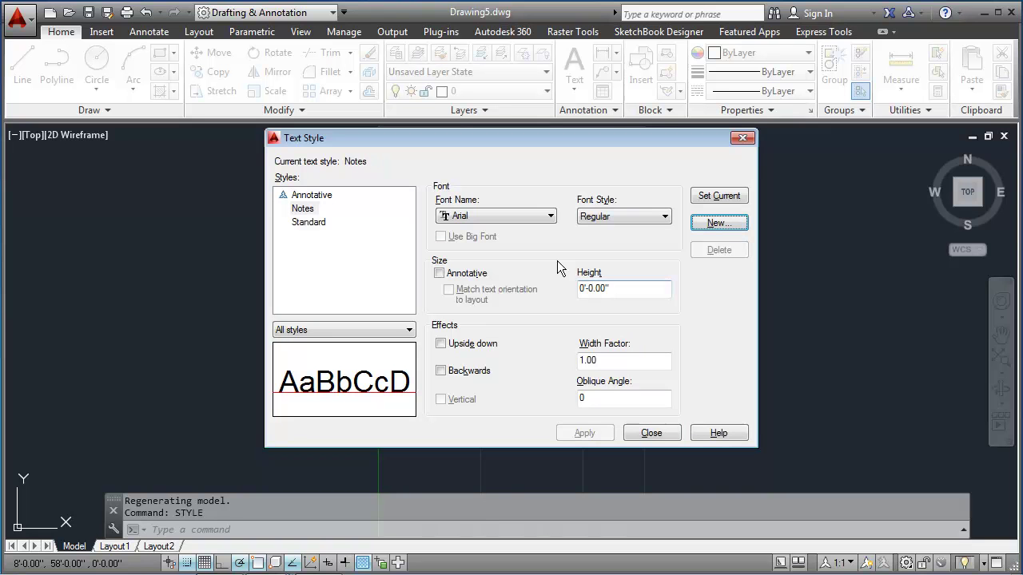
Step: Give the Notes text style the romans.shx font and a height of 0.25", and apply the changes
click(513, 219)
text(romanc.shx)
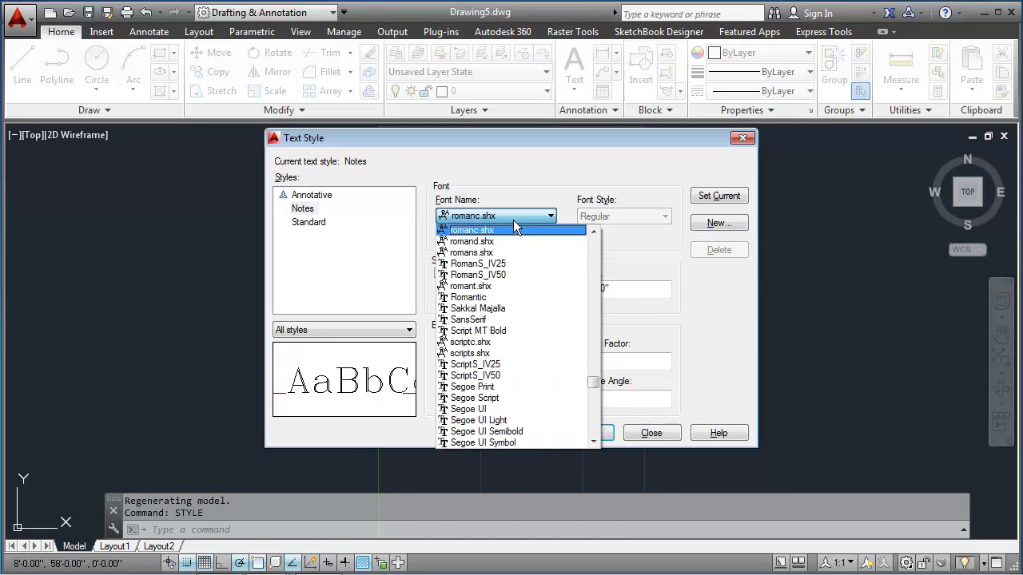
click(474, 252)
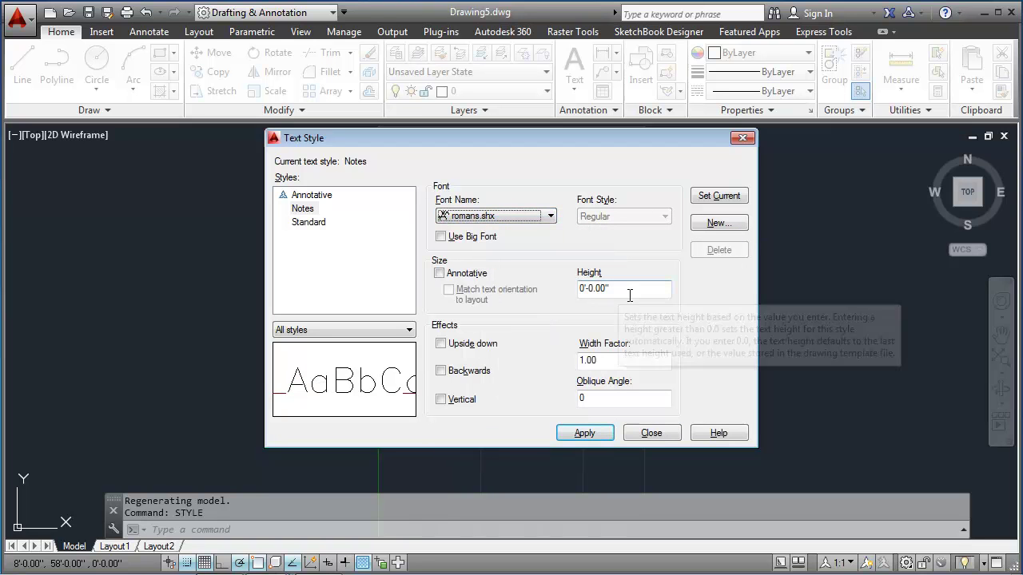
double_click(587, 288)
text(.25)
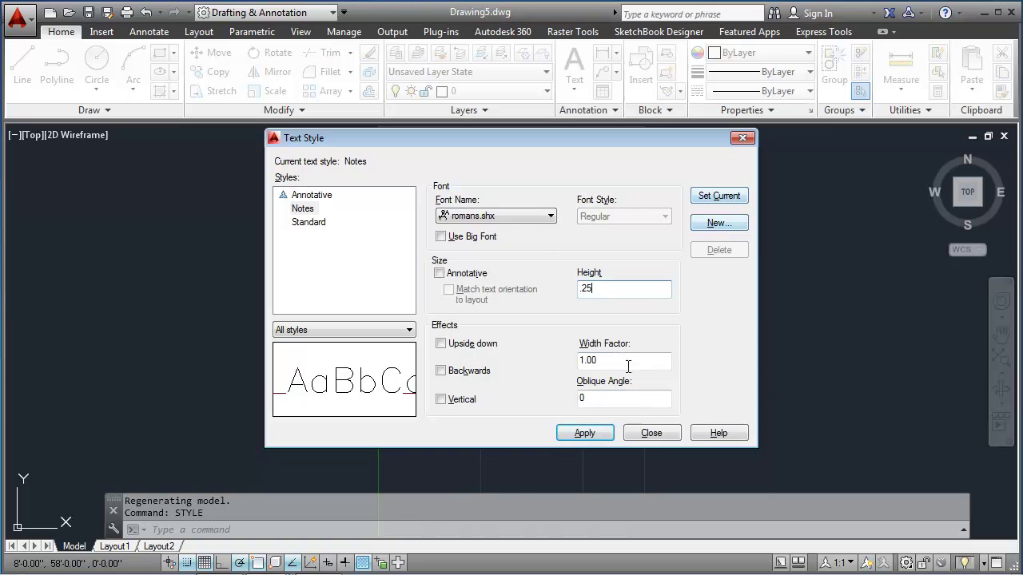
click(586, 434)
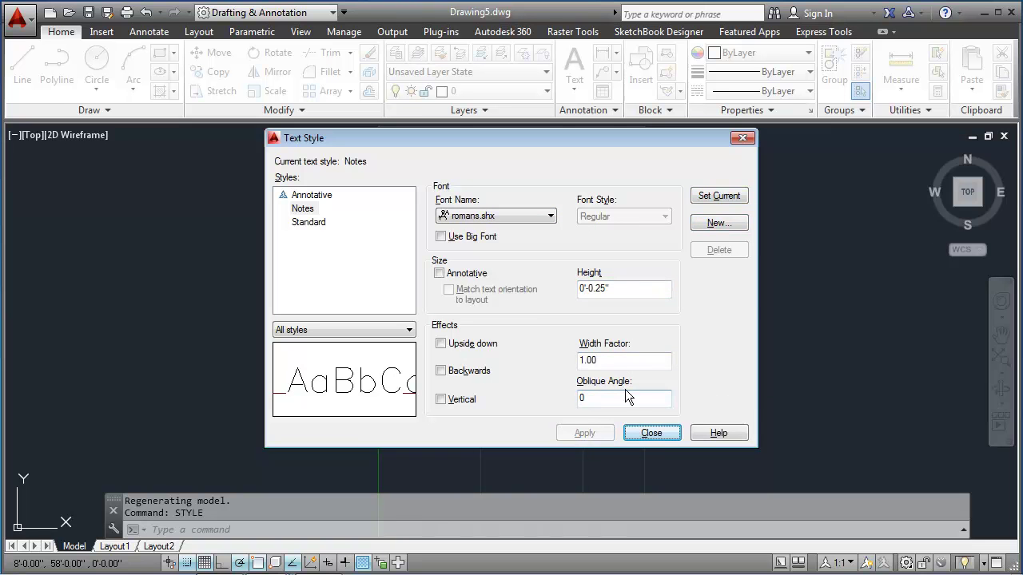
Step: Create a text style named Title with a height of 0.5", apply it, make it current and close the text style settings
click(717, 223)
text(Title)
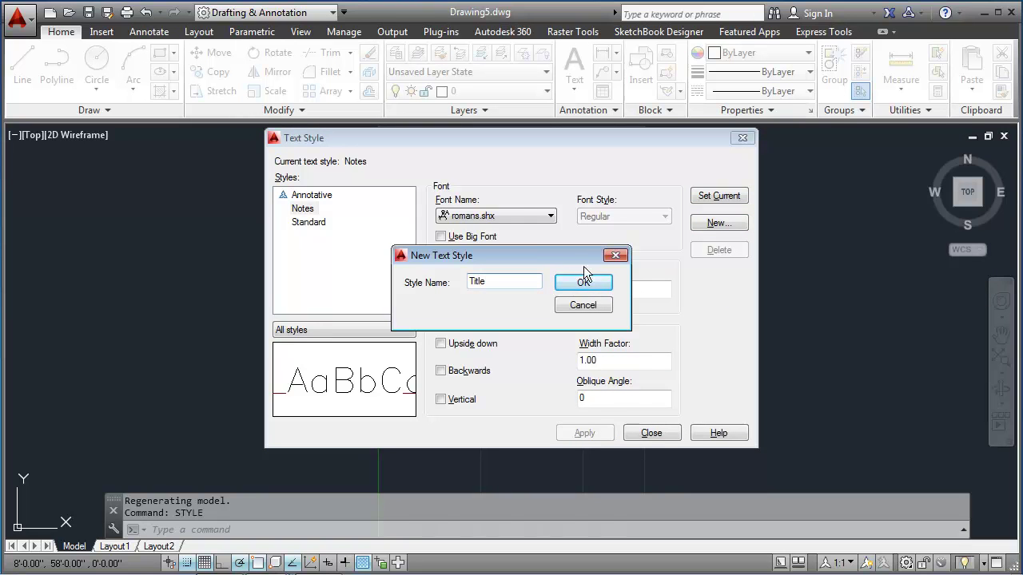
click(591, 276)
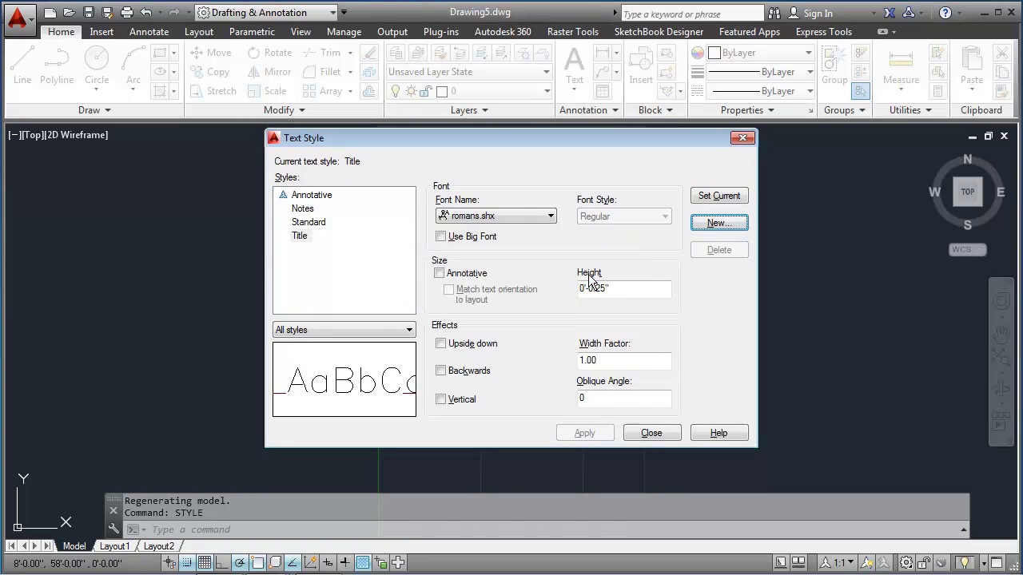
drag(639, 288, 568, 299)
text(.5)
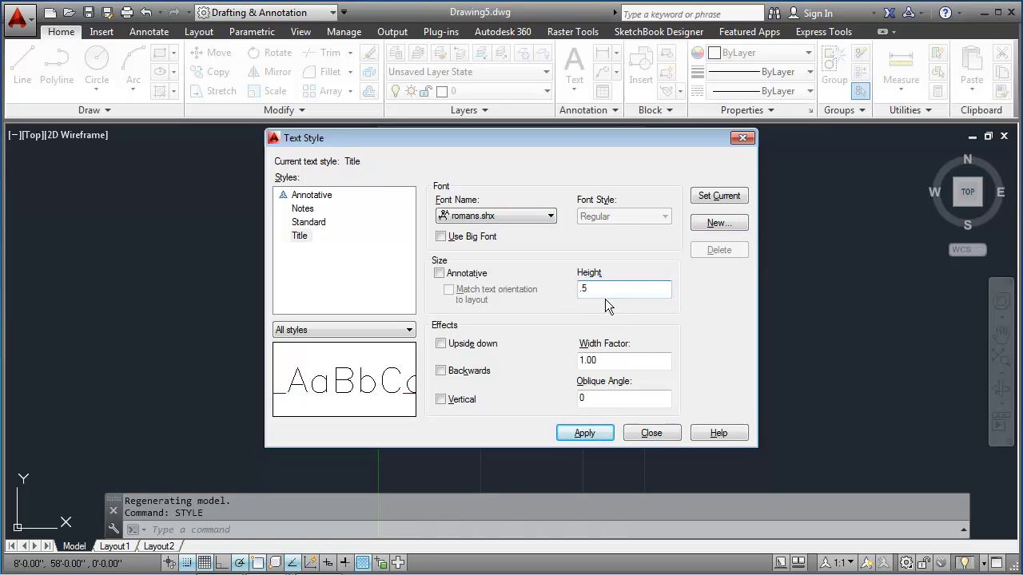
click(600, 434)
click(718, 196)
click(657, 434)
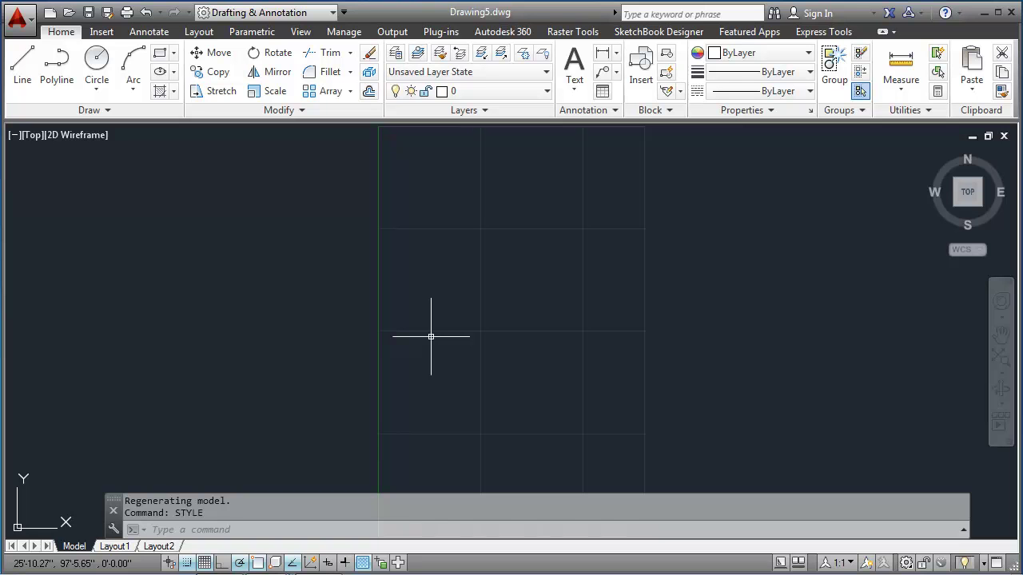
Step: Run the STATUS report and review the drawing's model space limits, snap resolution and grid spacing
text(status)
key(Return)
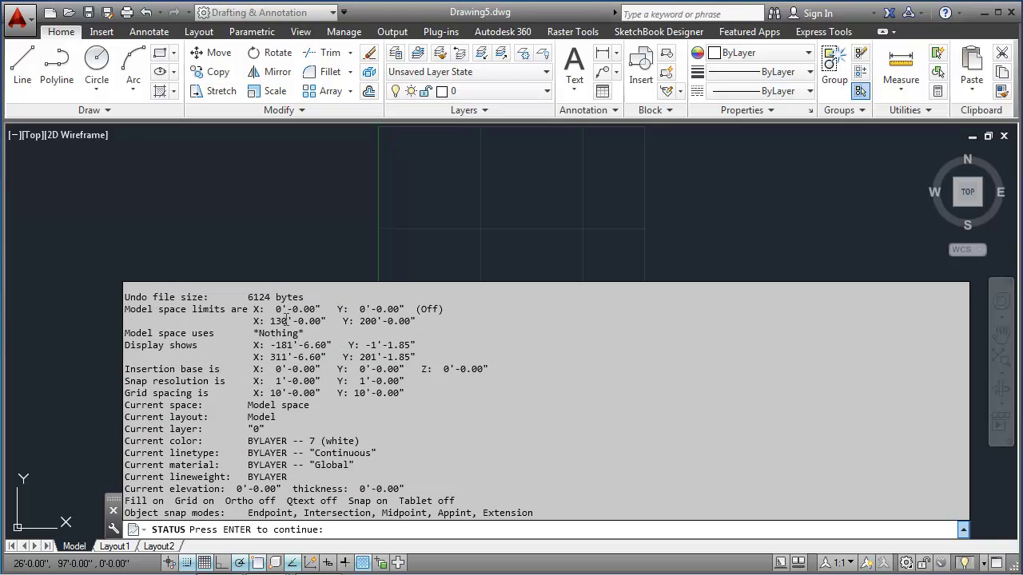
key(Return)
drag(277, 321, 345, 321)
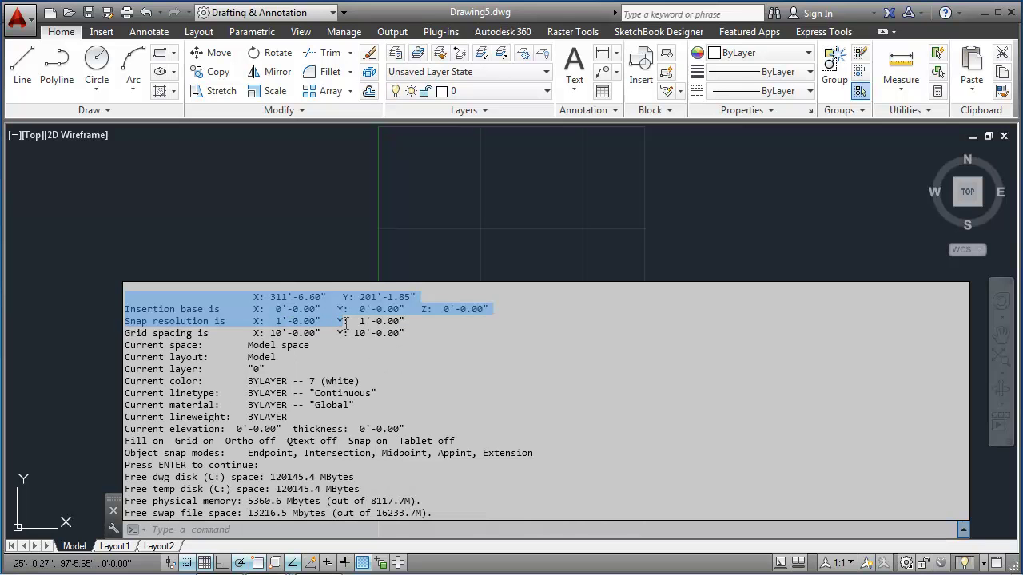
scroll(309, 343, up, 1)
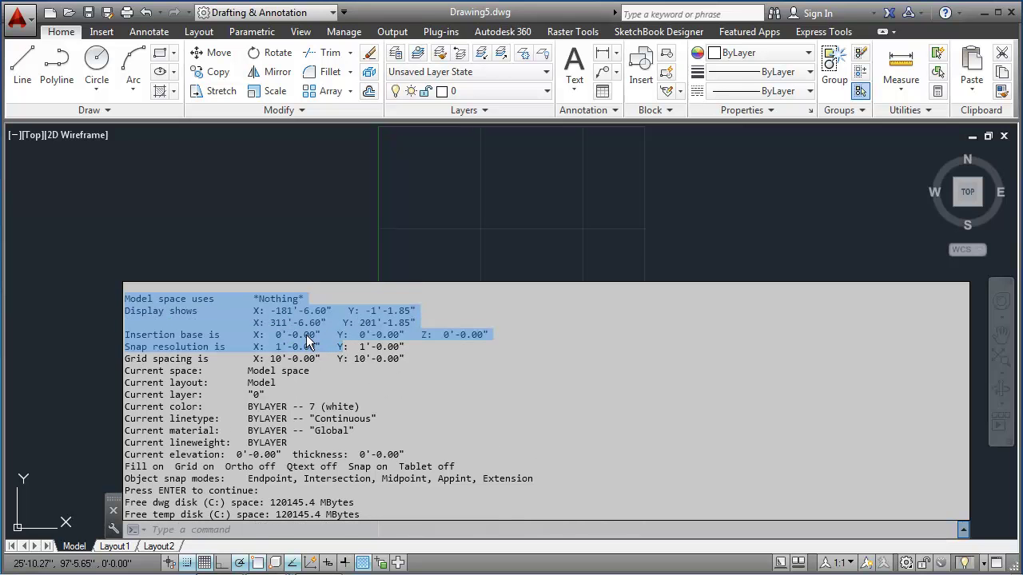
click(308, 345)
scroll(295, 324, up, 2)
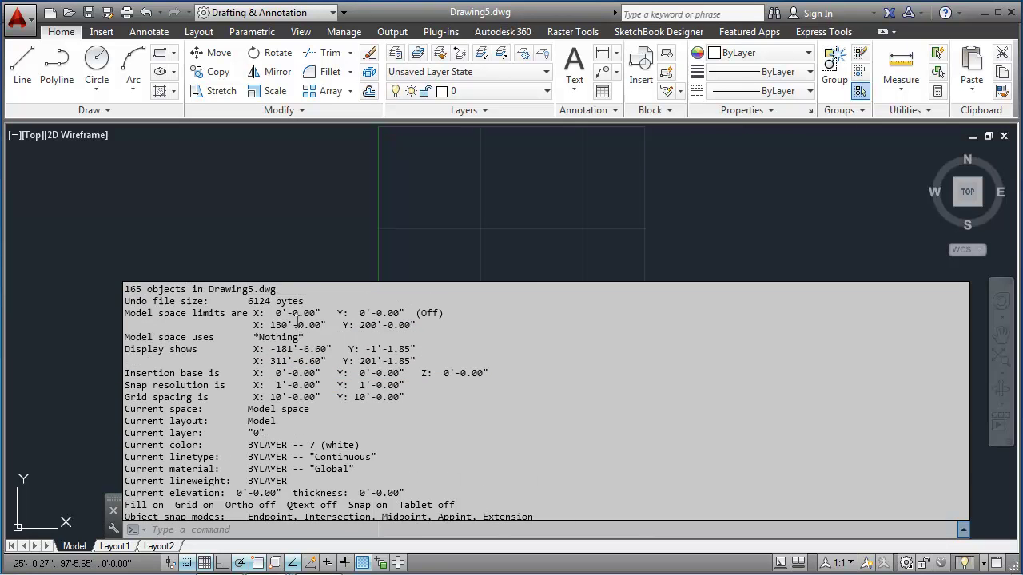
drag(388, 325, 276, 327)
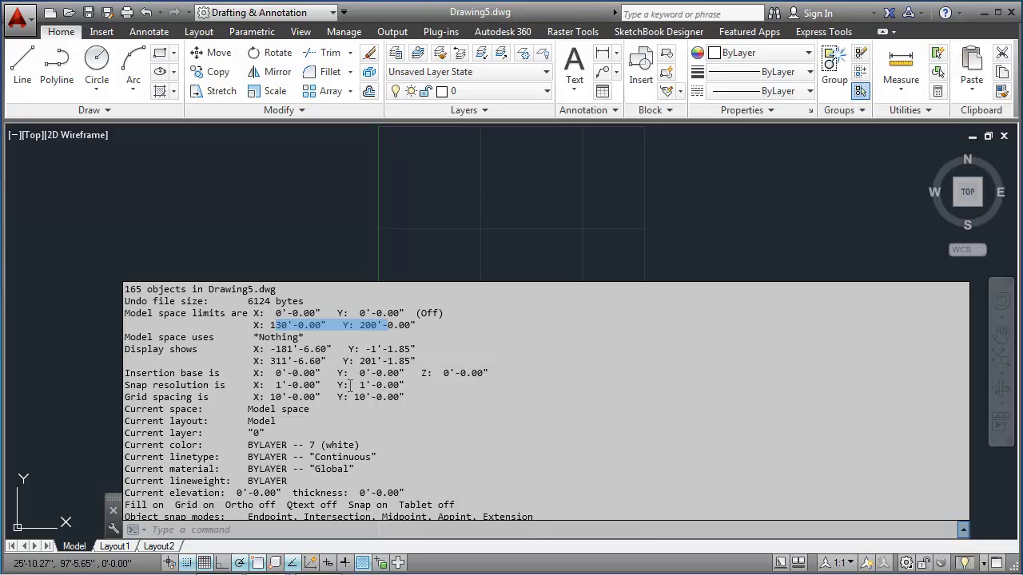
drag(317, 385, 270, 397)
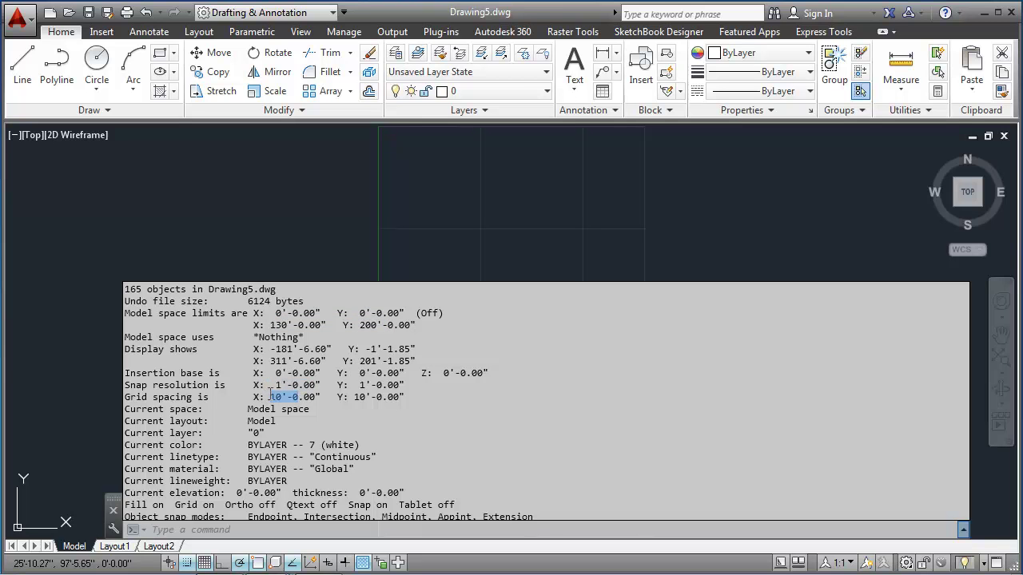
click(289, 451)
key(Return)
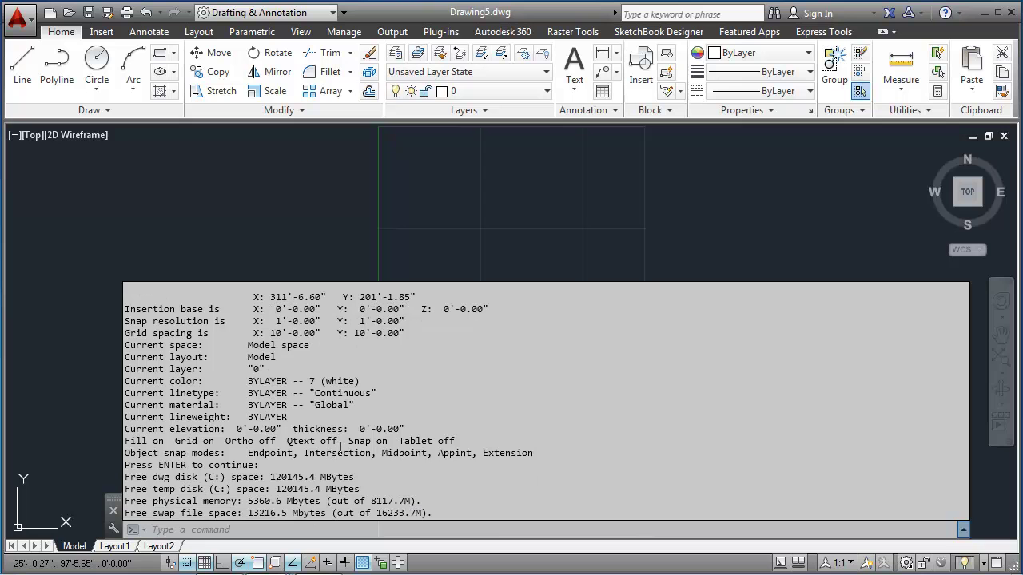
key(Escape)
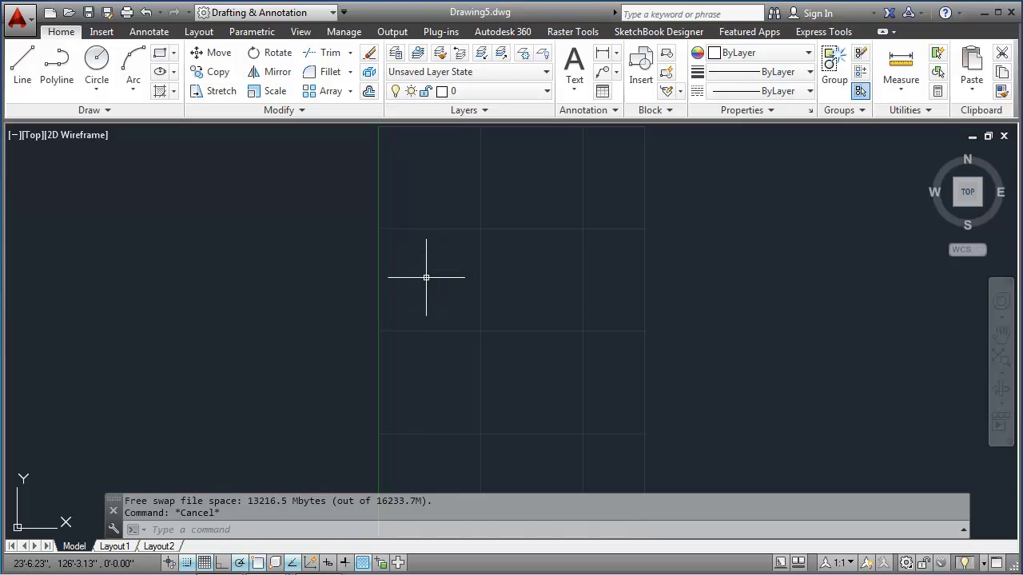
Step: Save the drawing to the Desktop as LandscapeTemplatePC in AutoCAD 2013 Drawing (*.dwg) format
click(107, 12)
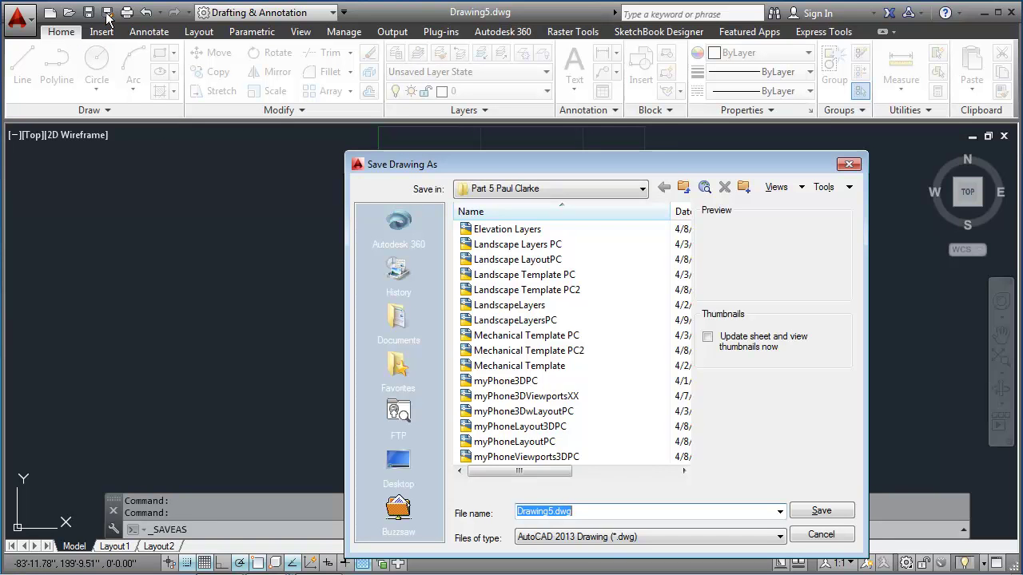
click(540, 191)
click(496, 203)
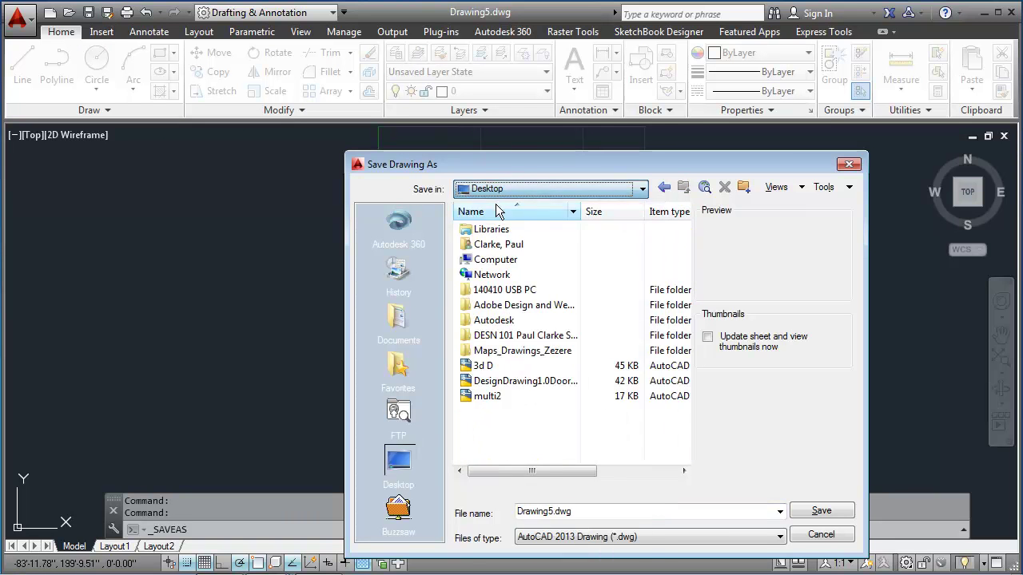
click(579, 514)
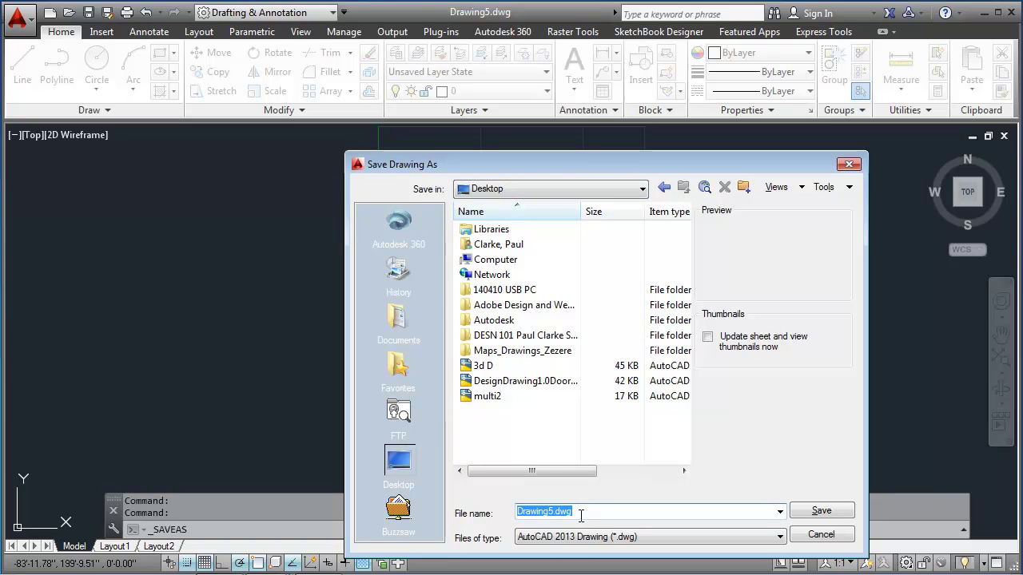
text(Lan)
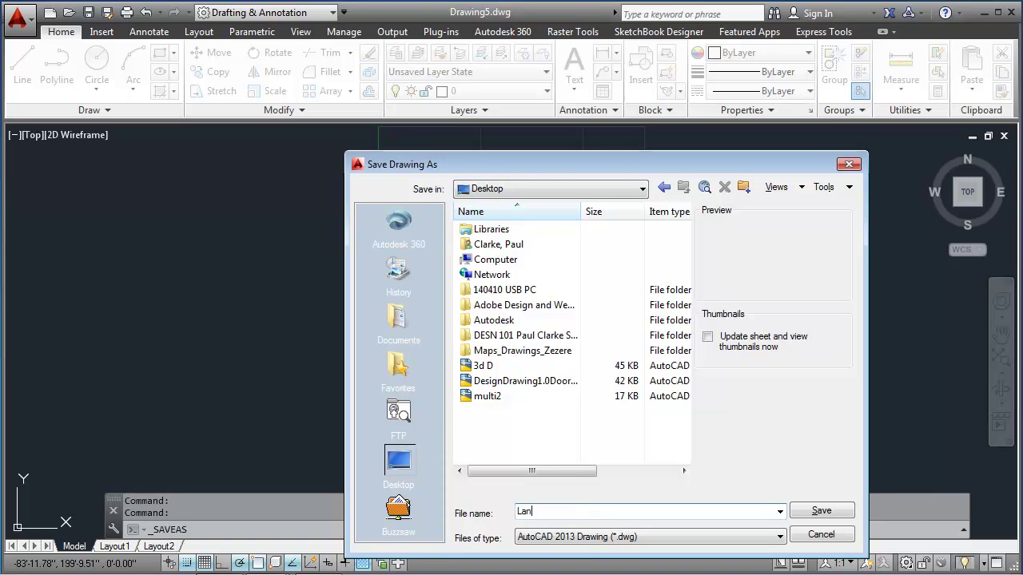
text(dscapeTemplatePC)
click(820, 511)
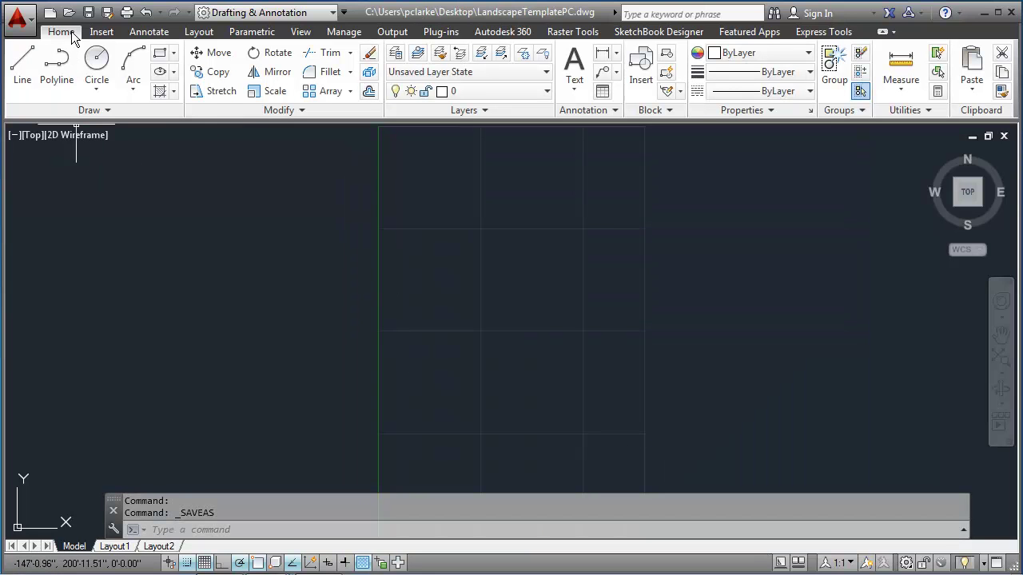
Step: Set the save format to AutoCAD Drawing Template (*.dwt) in the Template folder and look through the existing templates
click(108, 13)
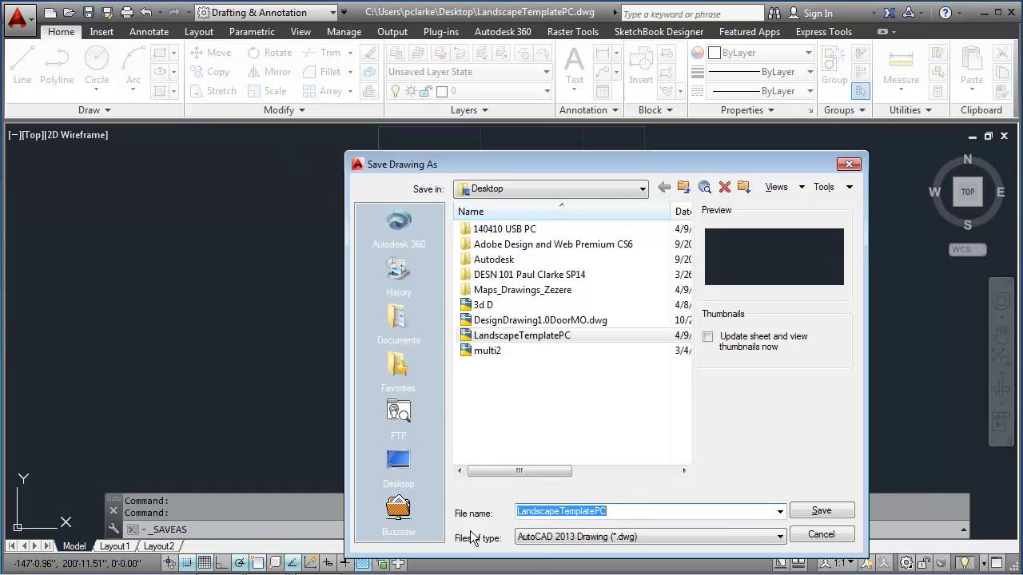
click(603, 540)
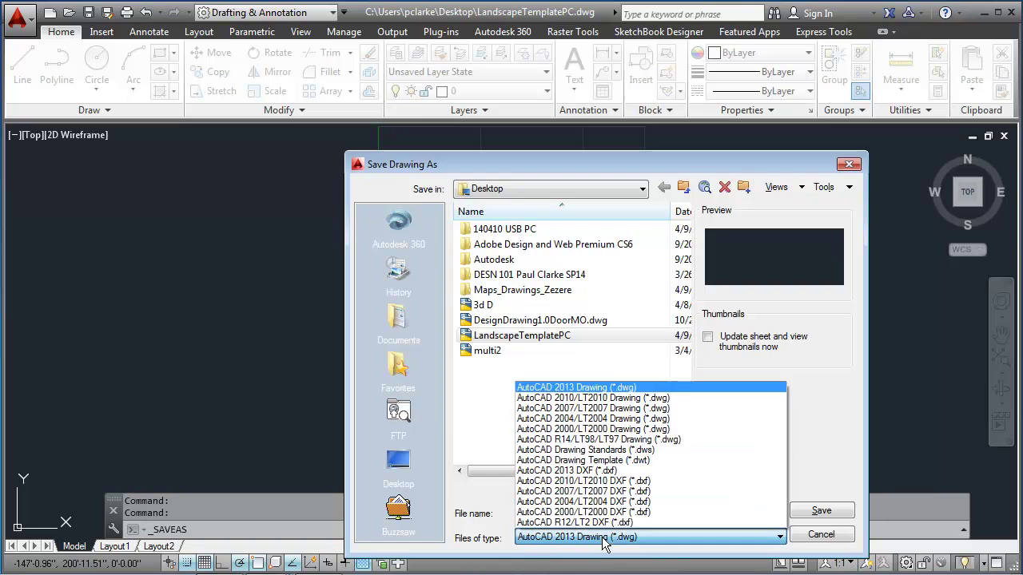
click(577, 462)
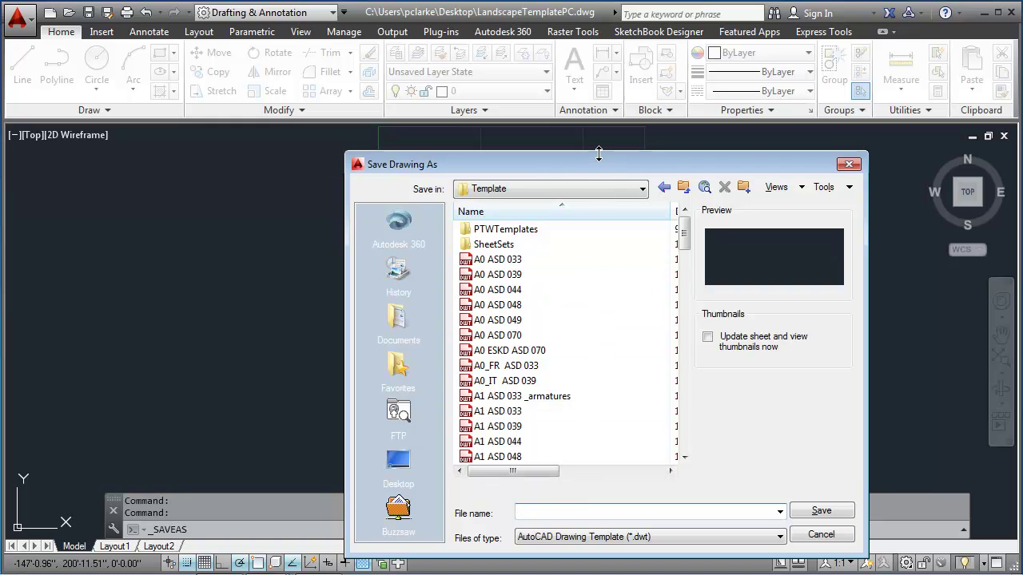
click(584, 187)
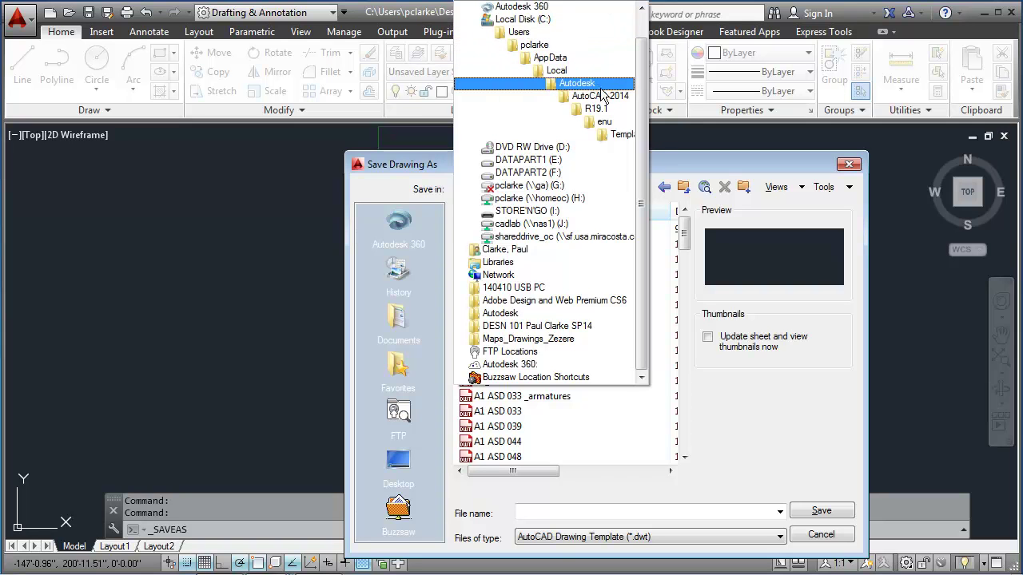
click(618, 133)
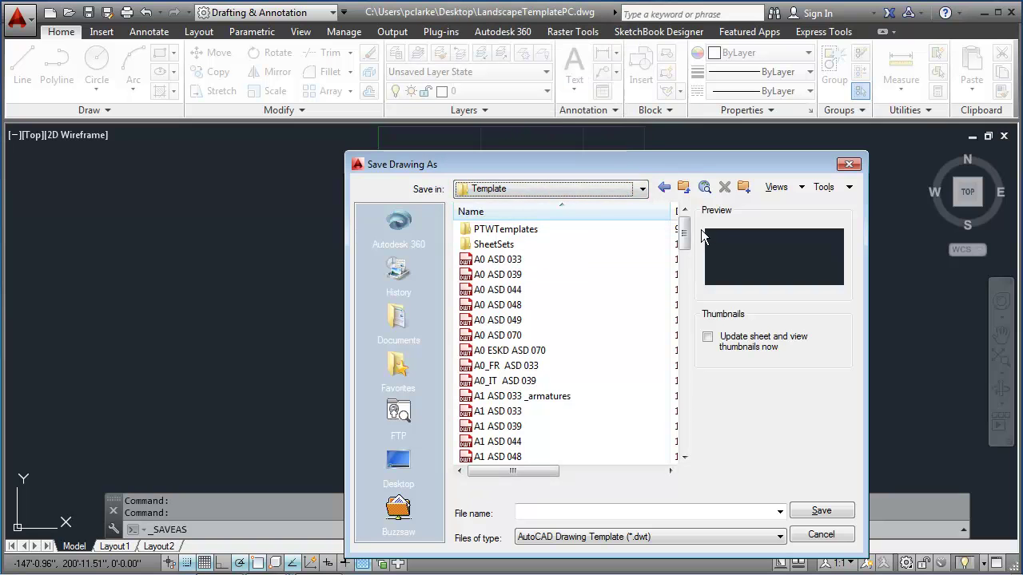
drag(683, 231, 680, 440)
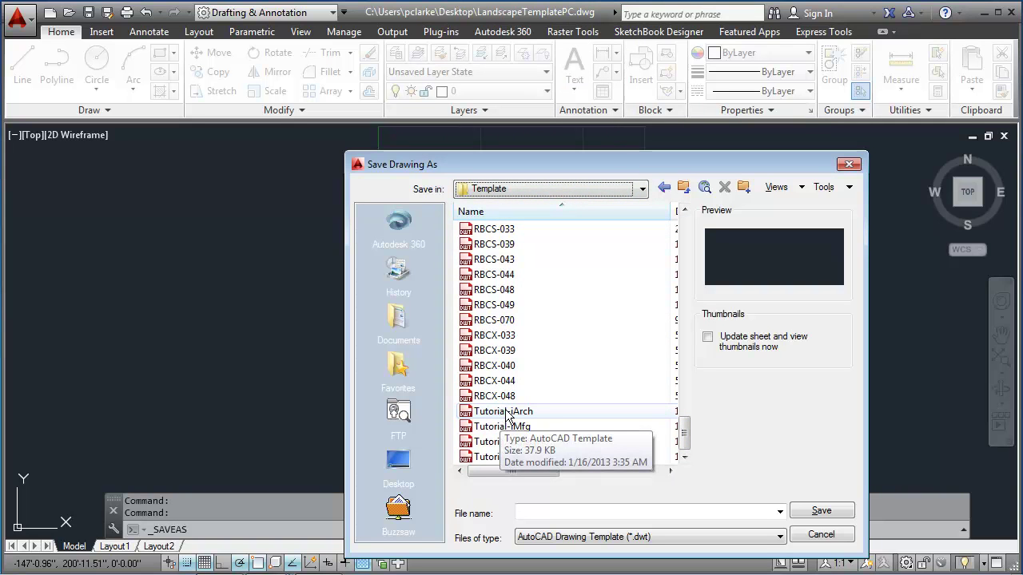
drag(680, 437, 680, 328)
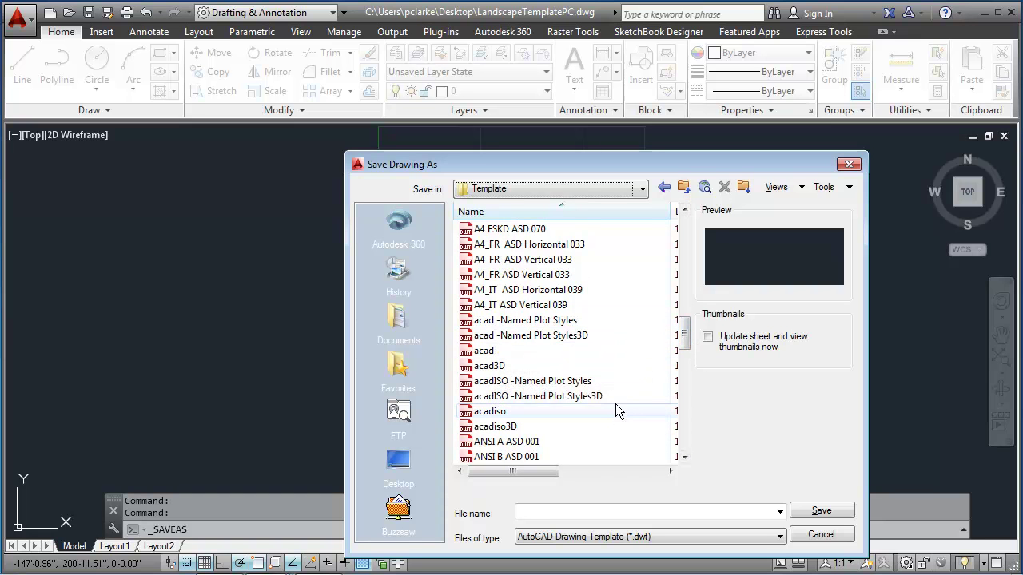
Step: Name the template file Landscape Template and save it
click(541, 512)
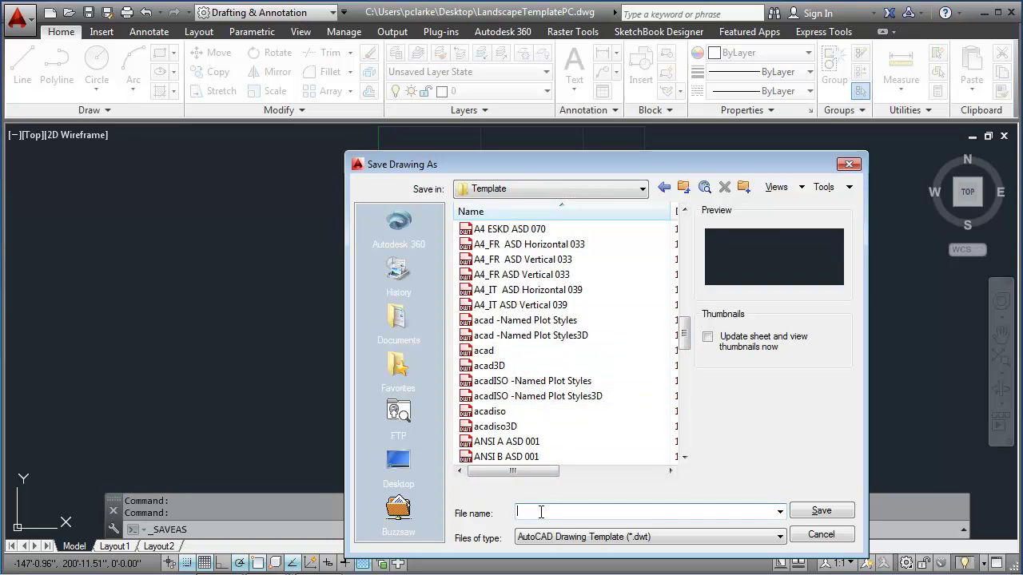
text(lan)
key(BackSpace)
key(BackSpace)
key(BackSpace)
text(Landscape Template)
click(820, 510)
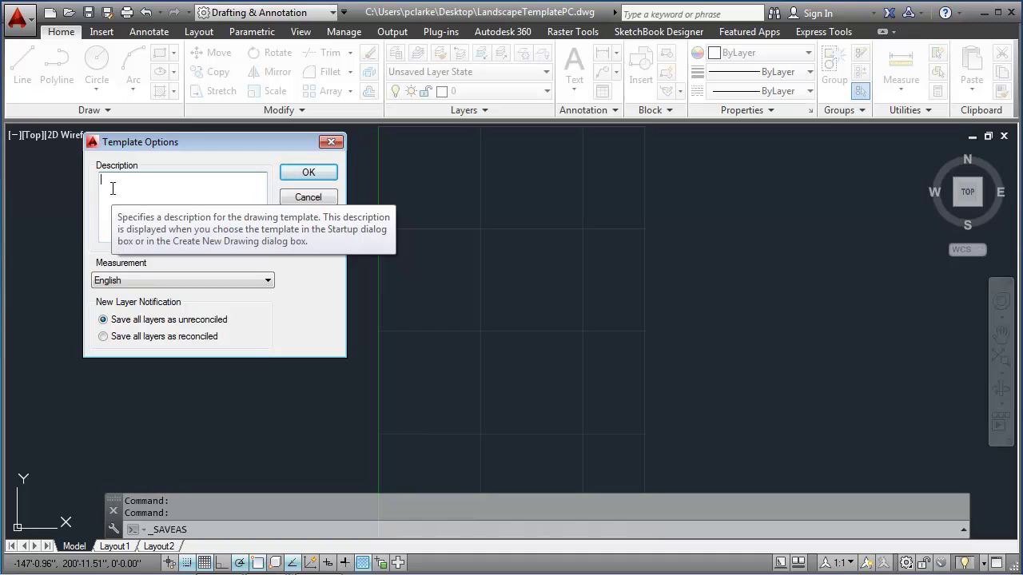
Step: Enter the template description "This is for Landscape Drawings with a scale factor of 240" and accept the template options
text(This is for L)
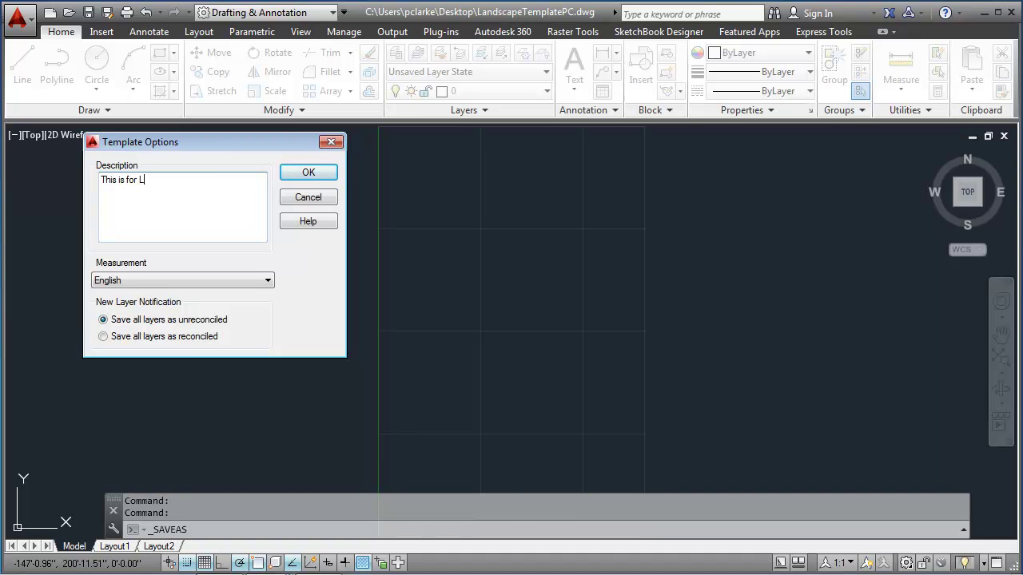
text(andscape Drawings with a scale facot)
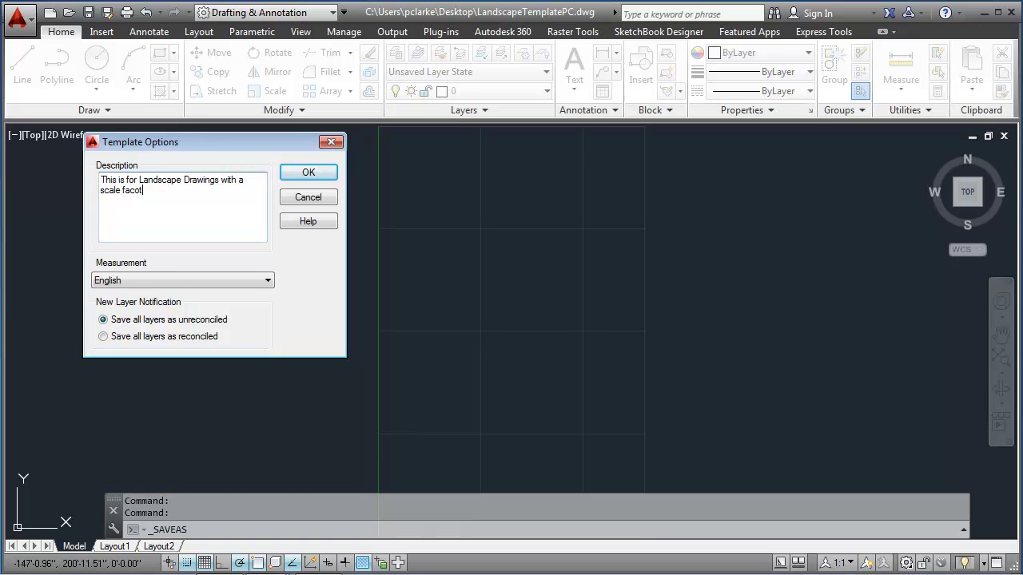
key(BackSpace)
key(BackSpace)
text(tor of 240)
click(308, 172)
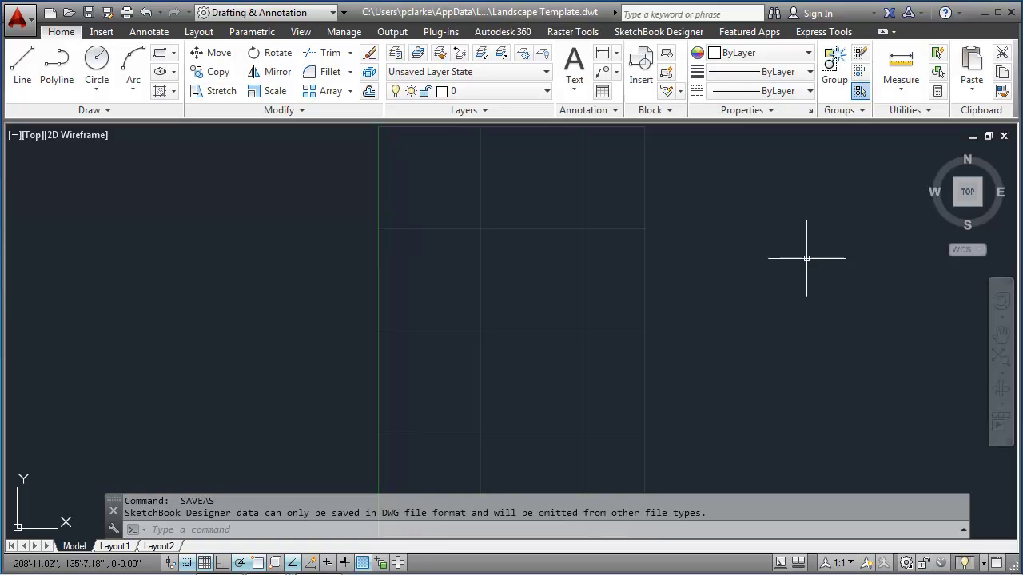
Step: Create a new drawing from the Landscape Template file
click(49, 14)
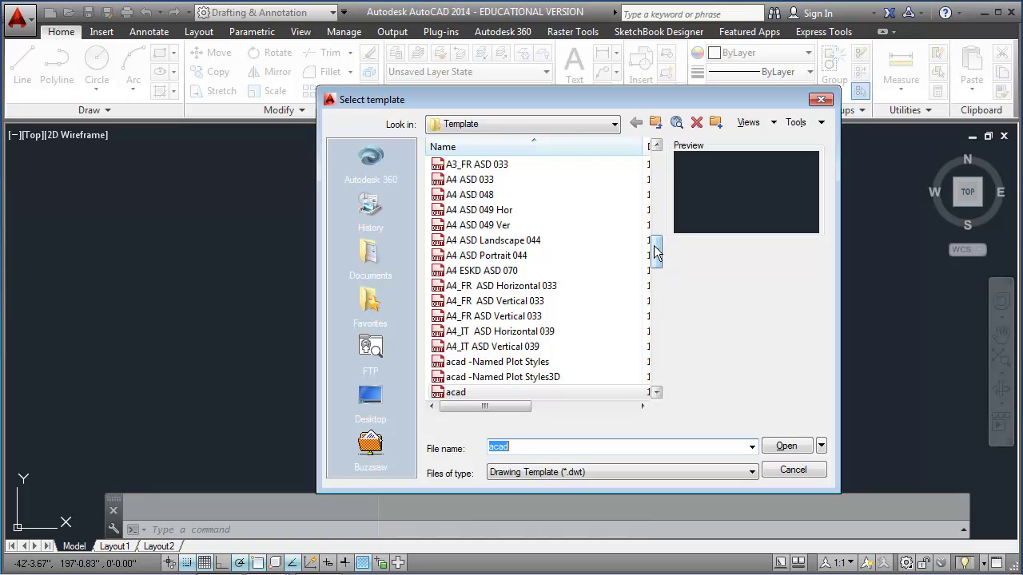
drag(654, 251, 658, 296)
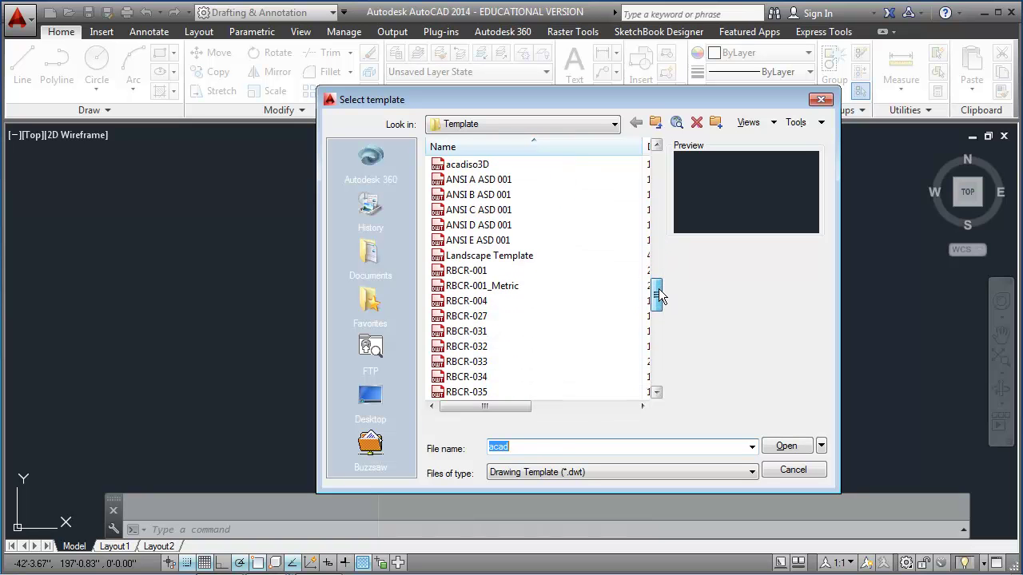
click(499, 255)
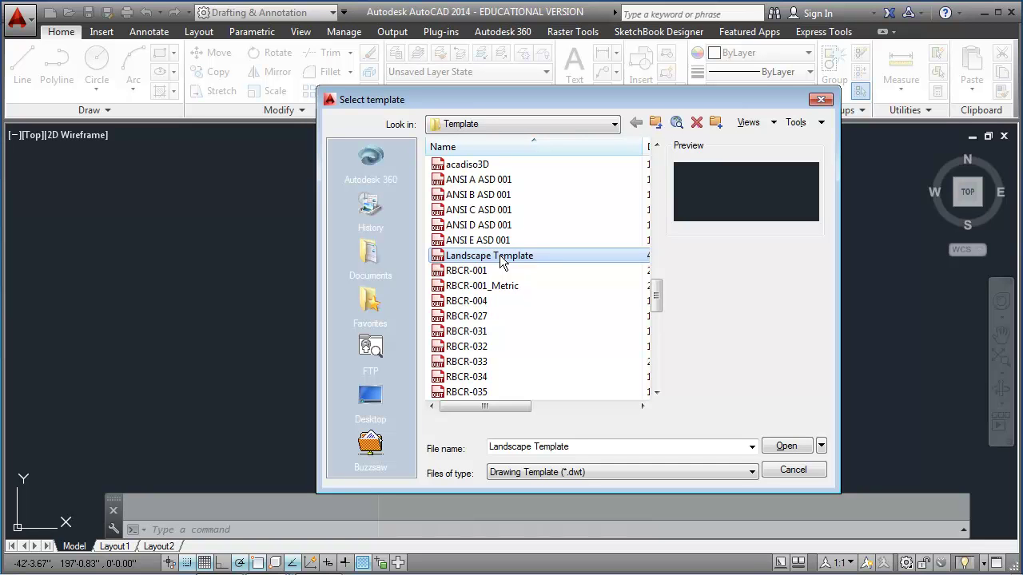
click(796, 445)
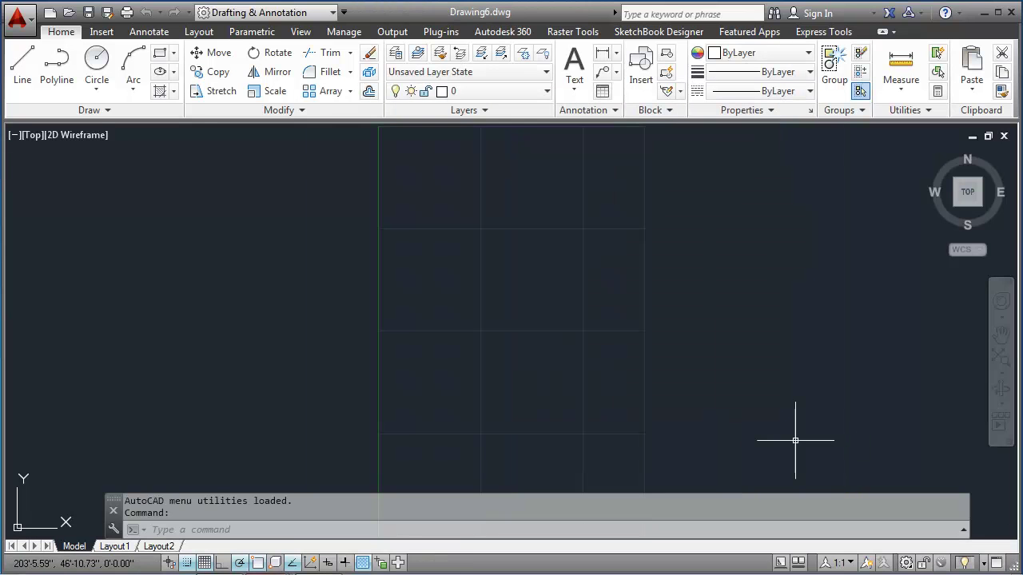
click(480, 18)
click(479, 15)
click(479, 18)
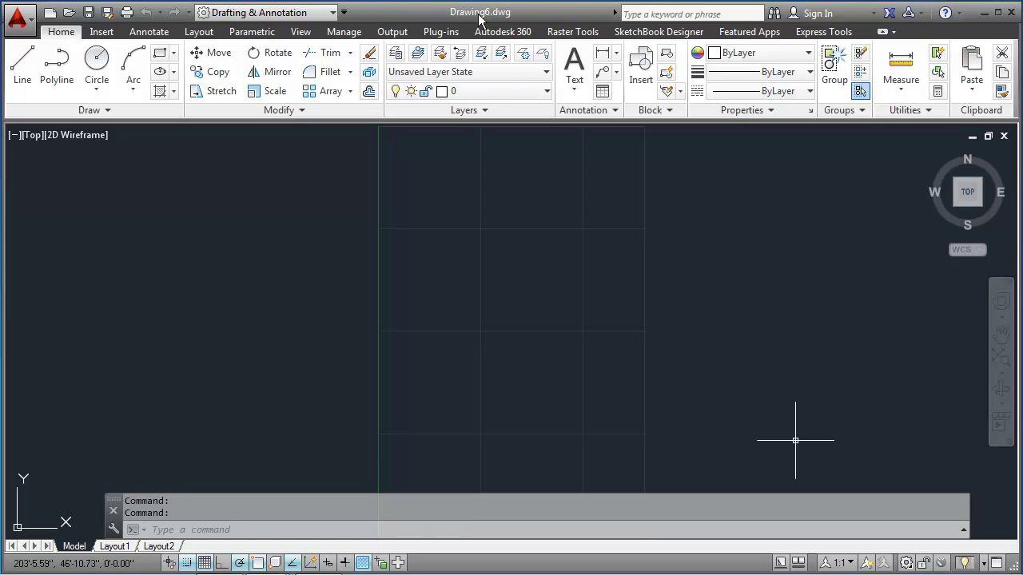
click(479, 18)
click(479, 17)
click(480, 17)
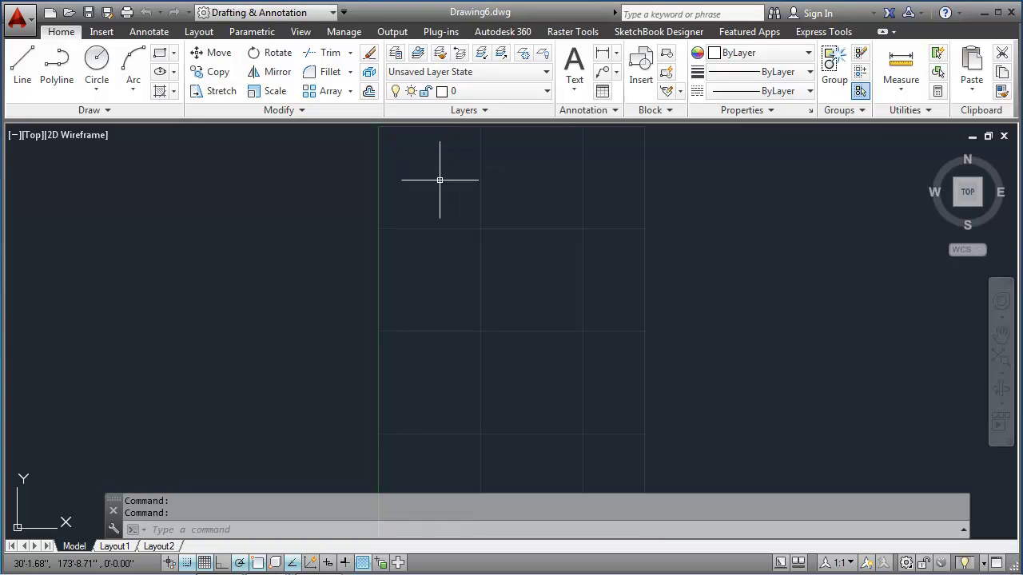
Step: Run the STATUS report in the new drawing, examine its model space limits, and close the report
text(status)
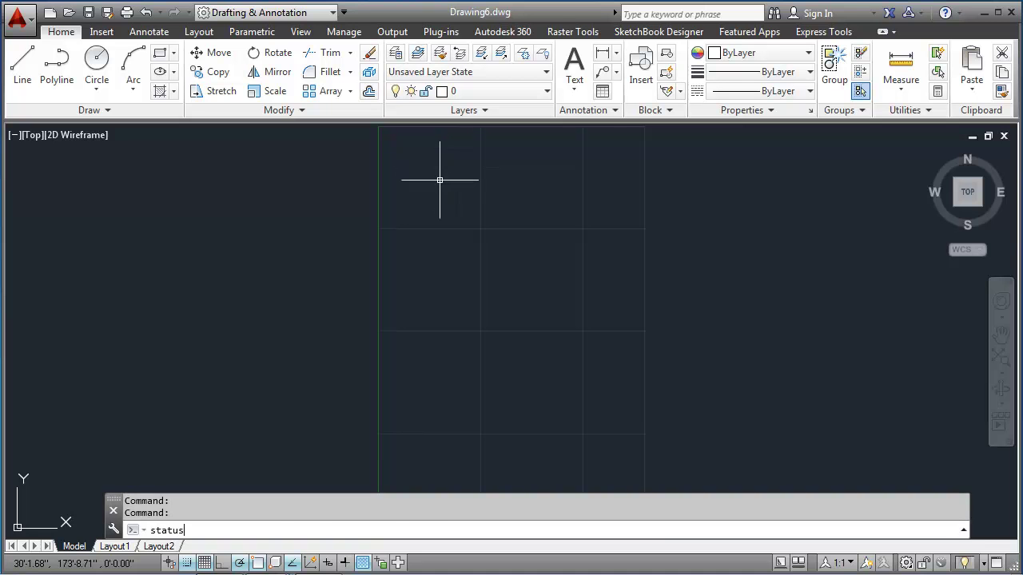
key(Return)
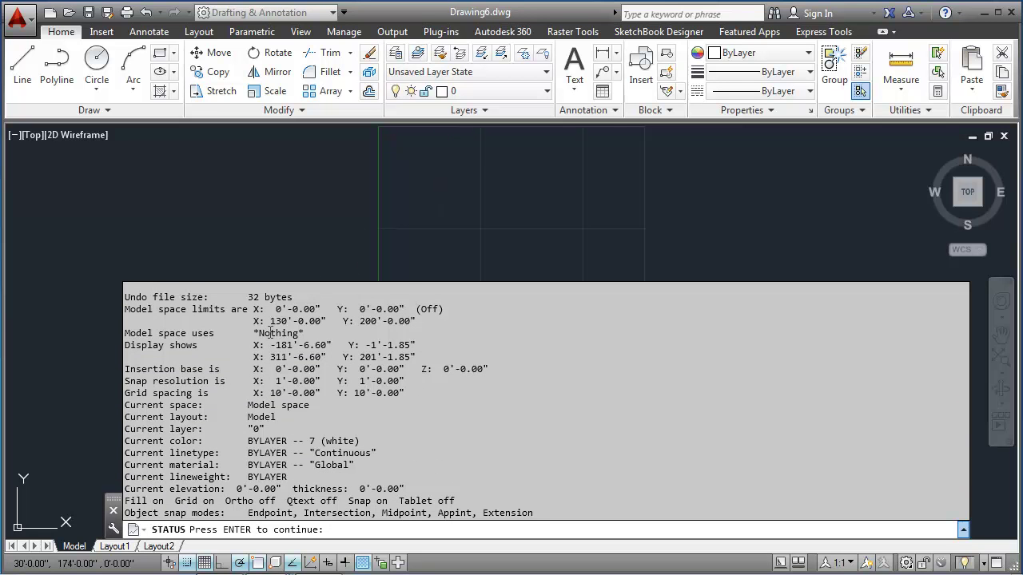
key(Return)
scroll(352, 328, up, 2)
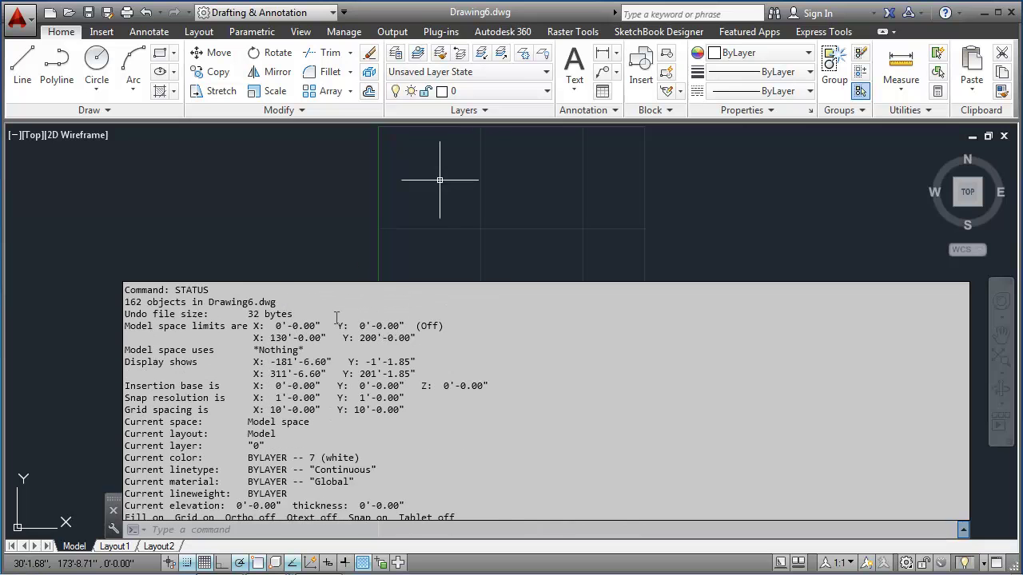
drag(386, 338, 271, 338)
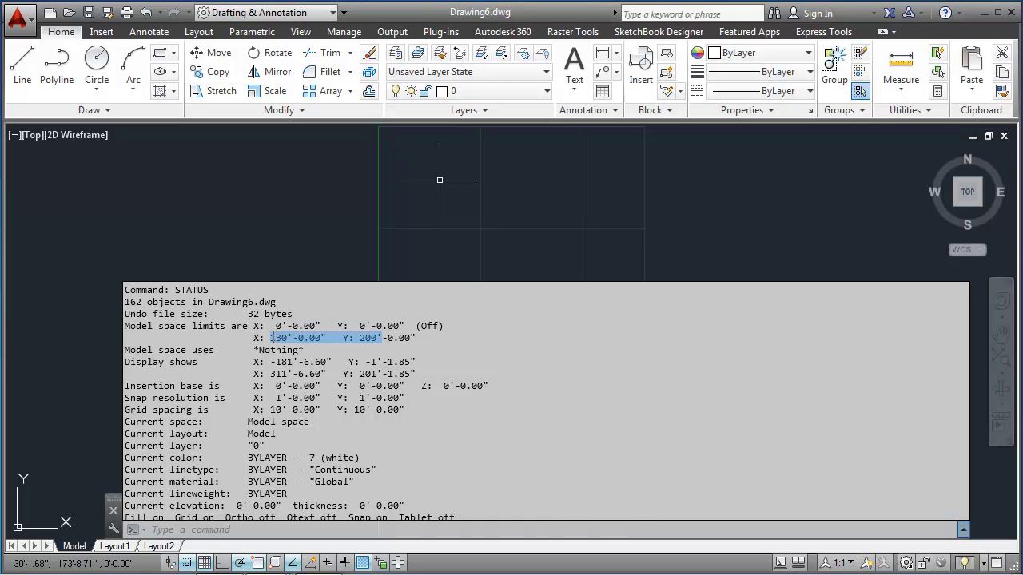
key(Escape)
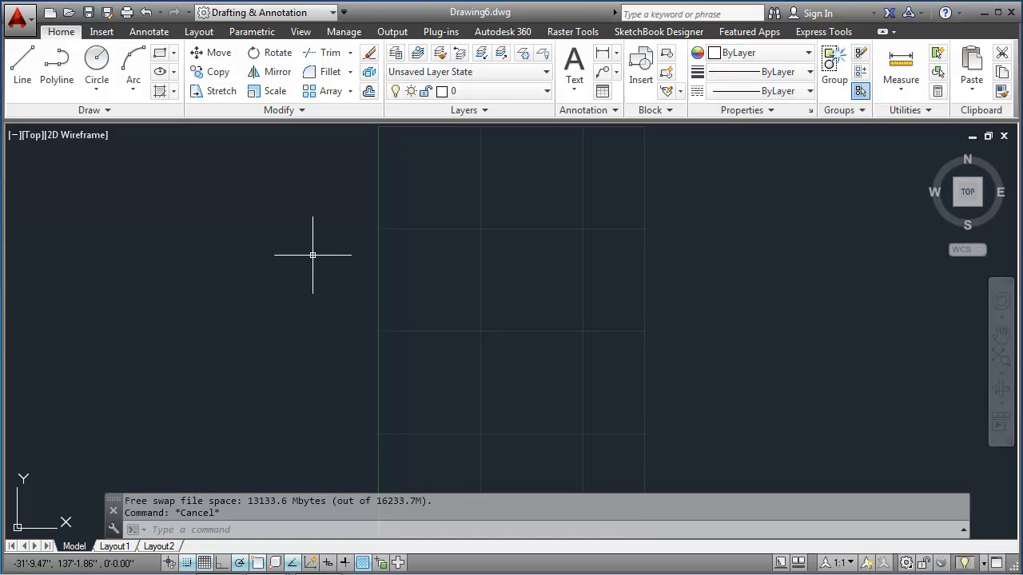